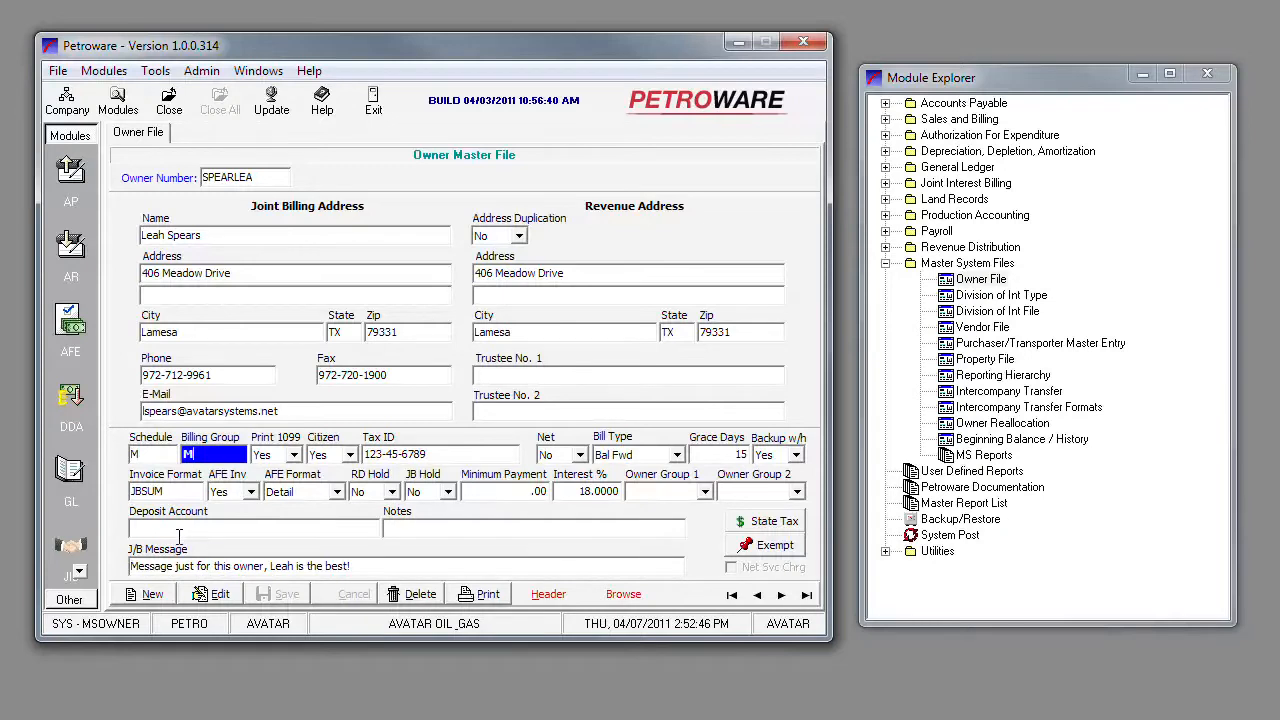
Step: Review the owner's joint billing message and the choices for AFE invoicing and AFE format
{"action": "left_click", "coordinate": [186, 566]}
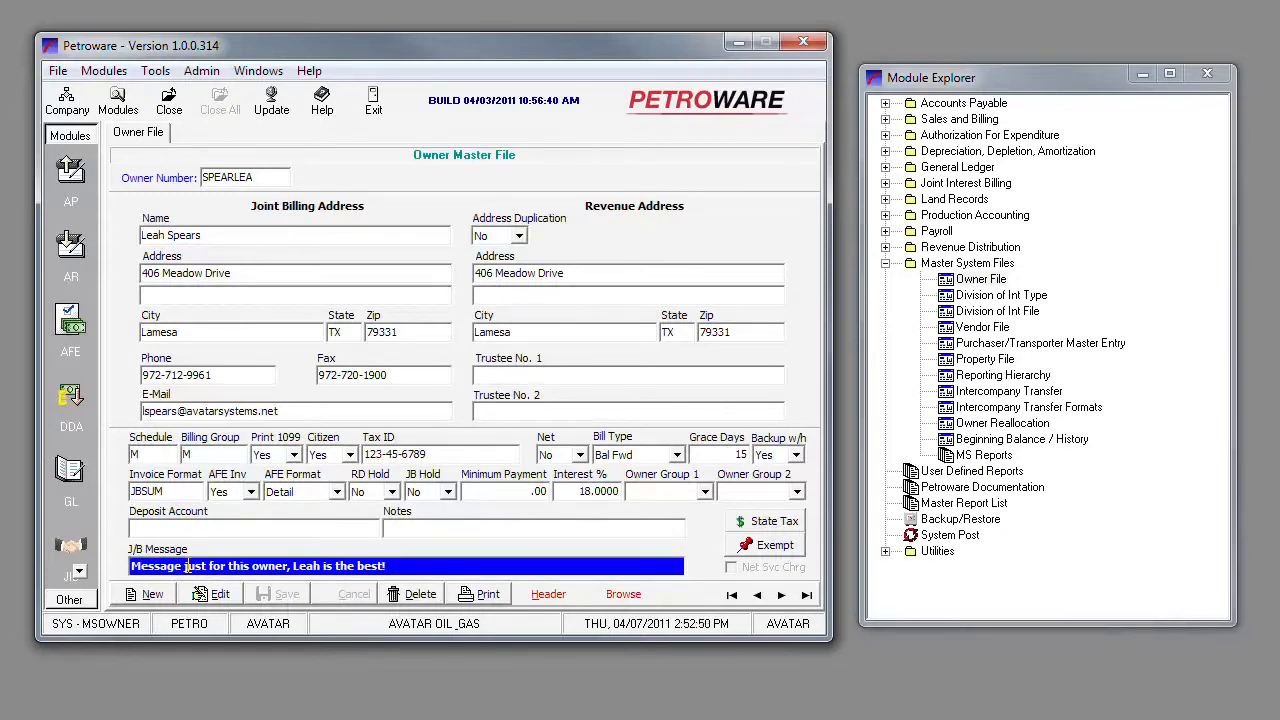
{"action": "left_click", "coordinate": [252, 492]}
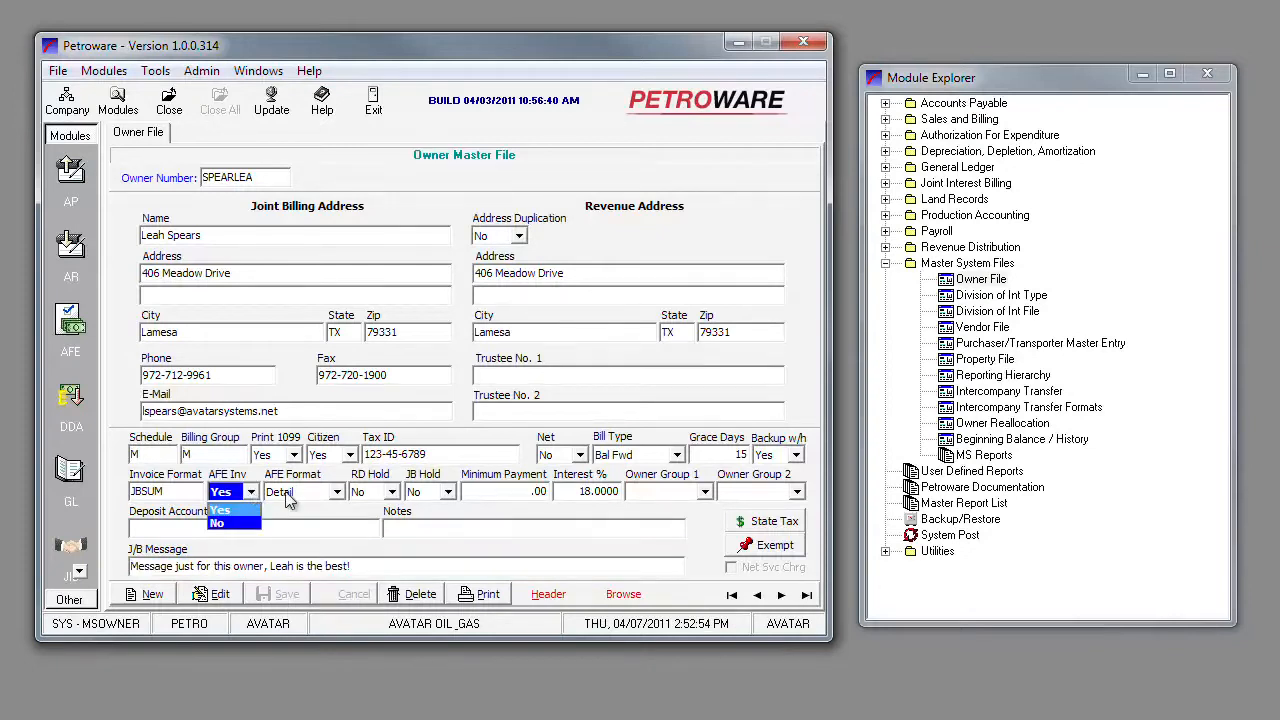
{"action": "left_click", "coordinate": [338, 492]}
{"action": "left_click", "coordinate": [338, 492]}
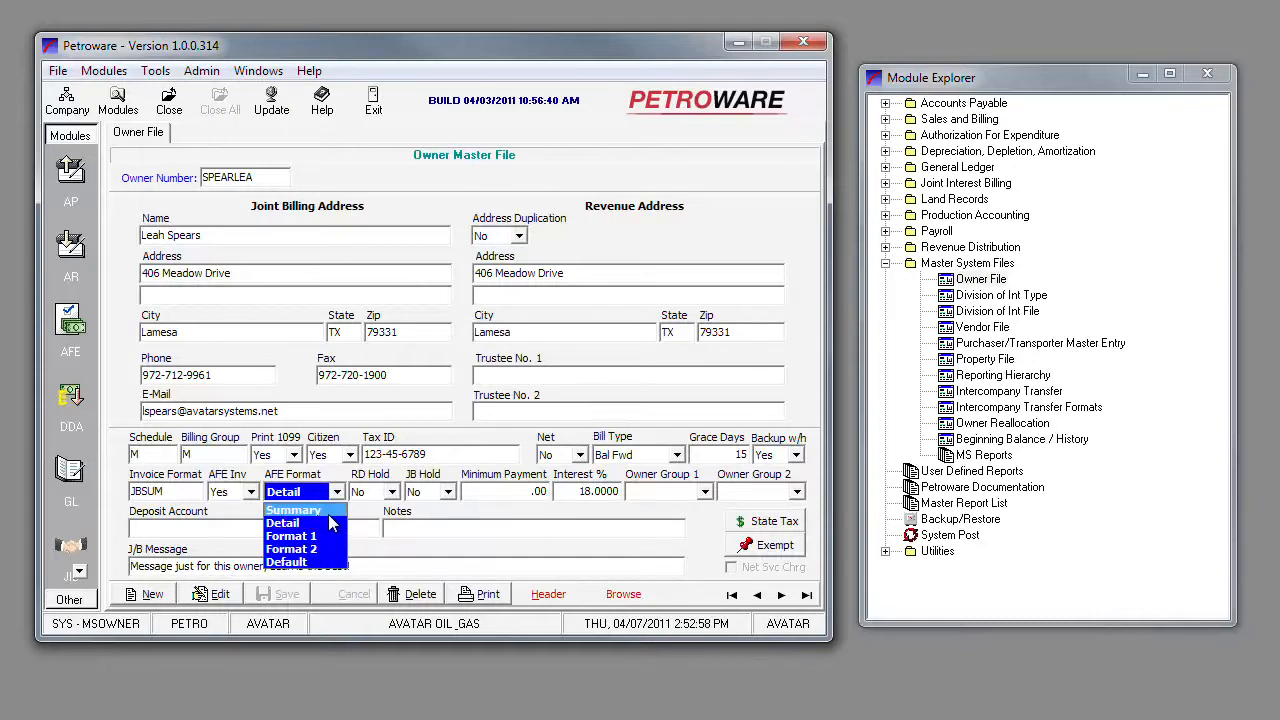
{"action": "left_click", "coordinate": [395, 518]}
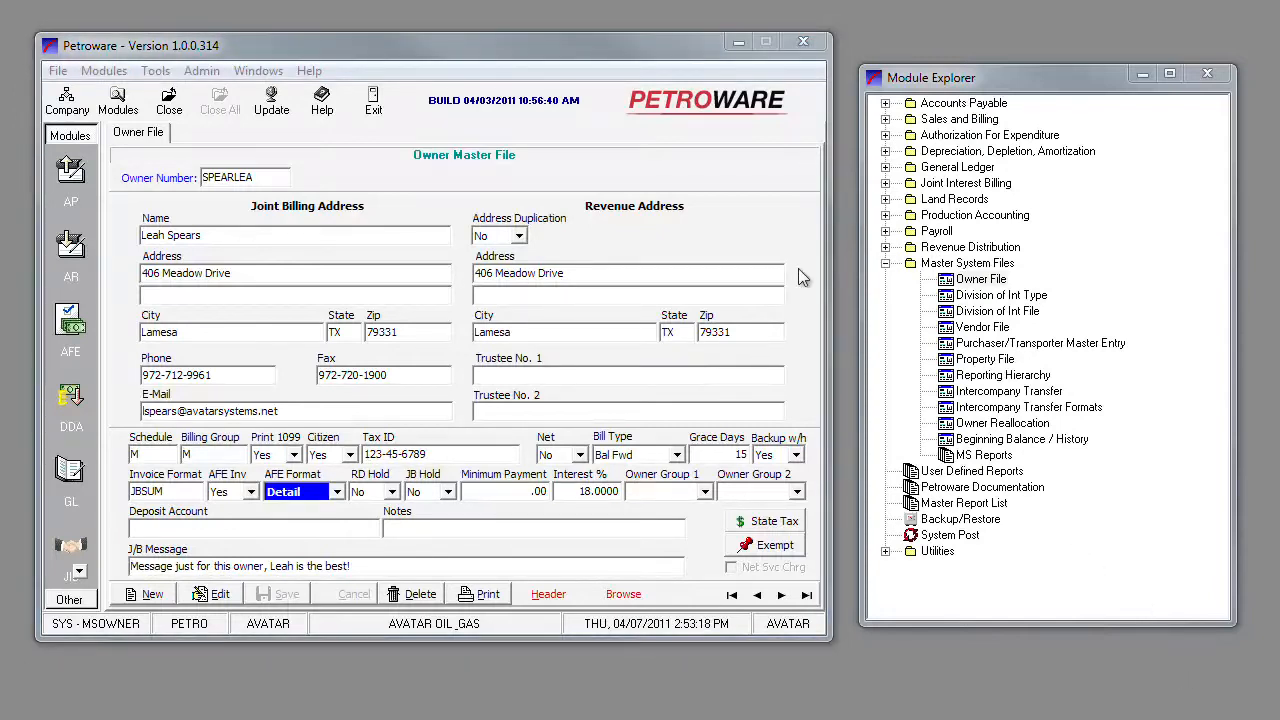
Step: Open the Vendor File and look up the vendor B&E Roustabout Services, code BEROU
{"action": "left_click", "coordinate": [998, 330]}
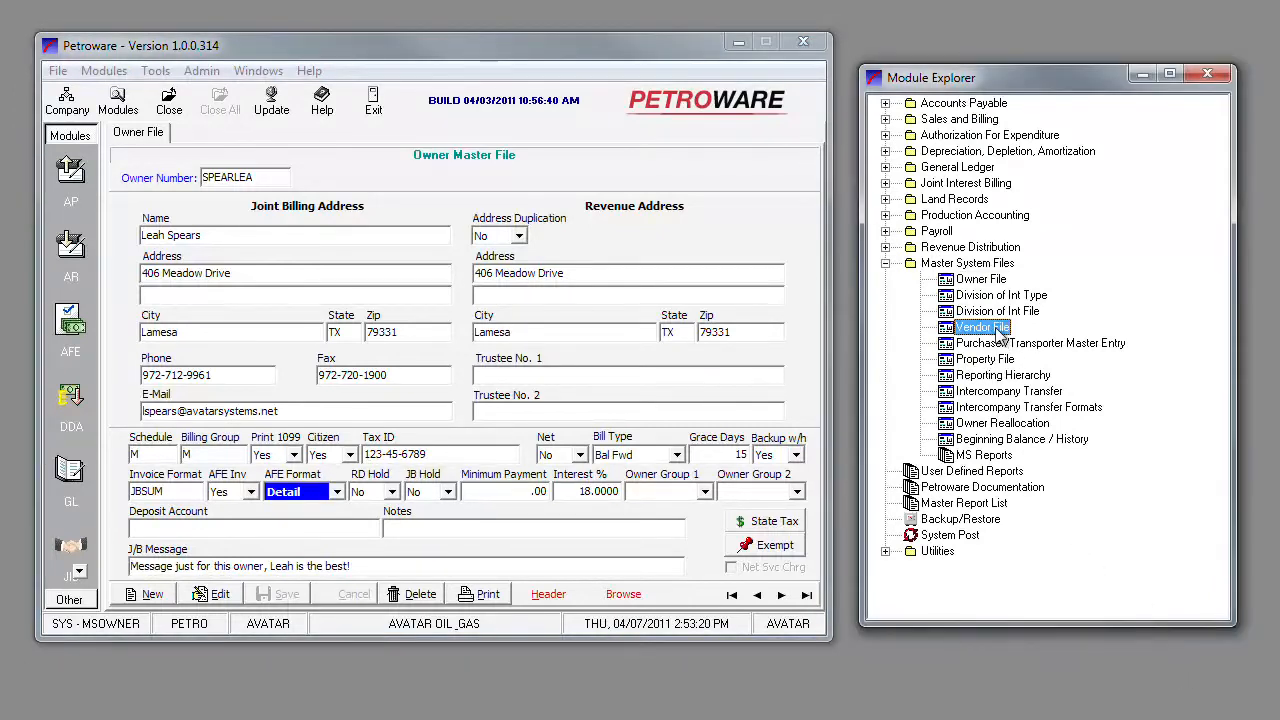
{"action": "double_click", "coordinate": [999, 334]}
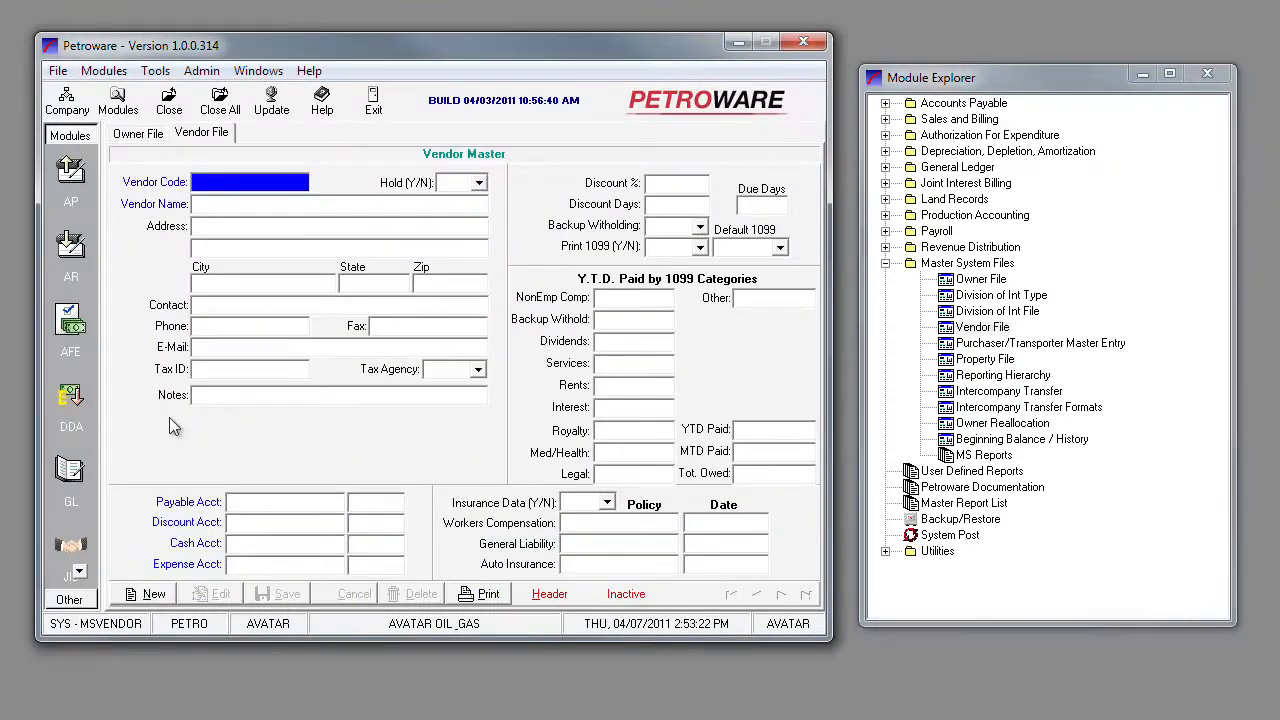
{"action": "key", "text": "F2"}
{"action": "type", "text": "be"}
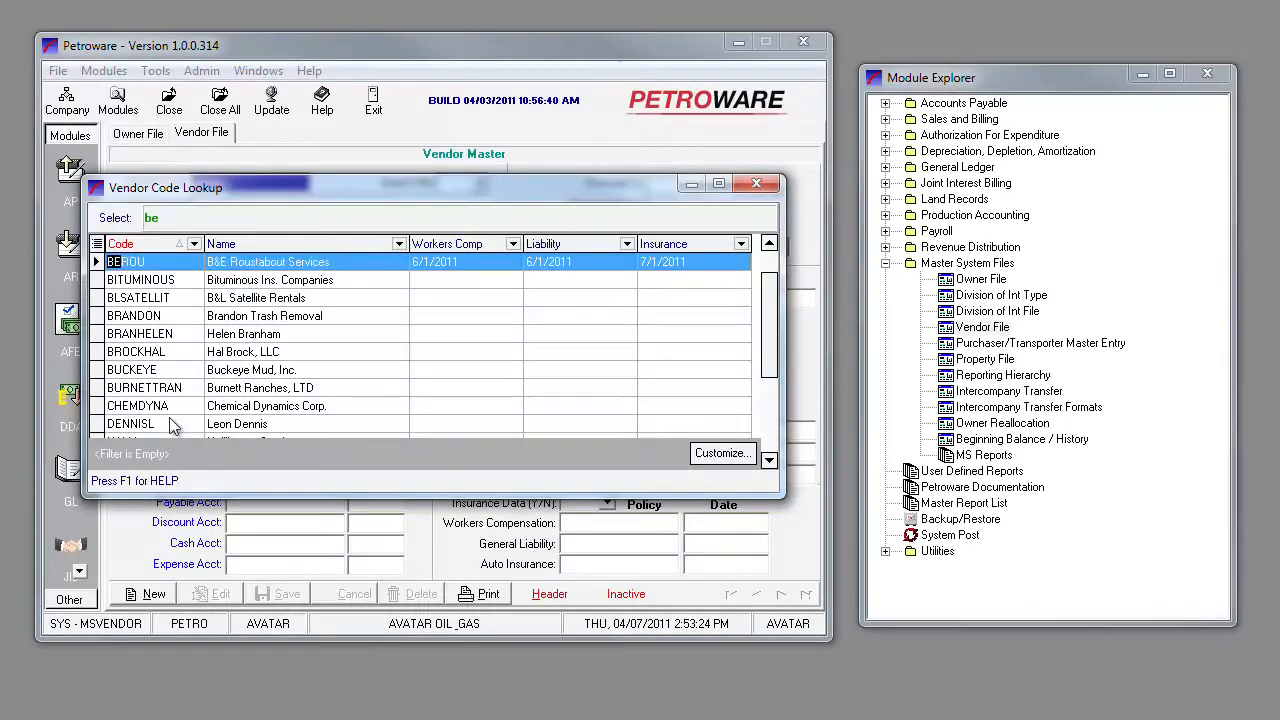
{"action": "key", "text": "Return"}
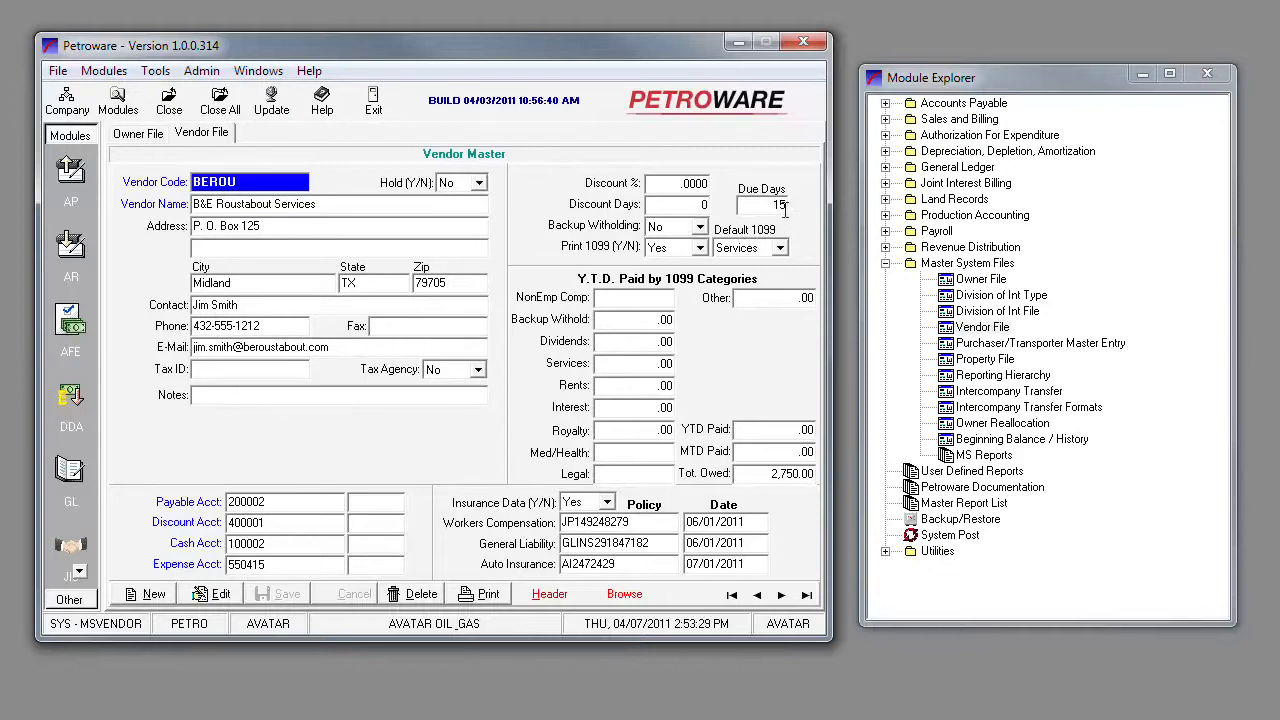
Step: Check the vendor's due days and choose Services as the default 1099 category
{"action": "left_click", "coordinate": [752, 206]}
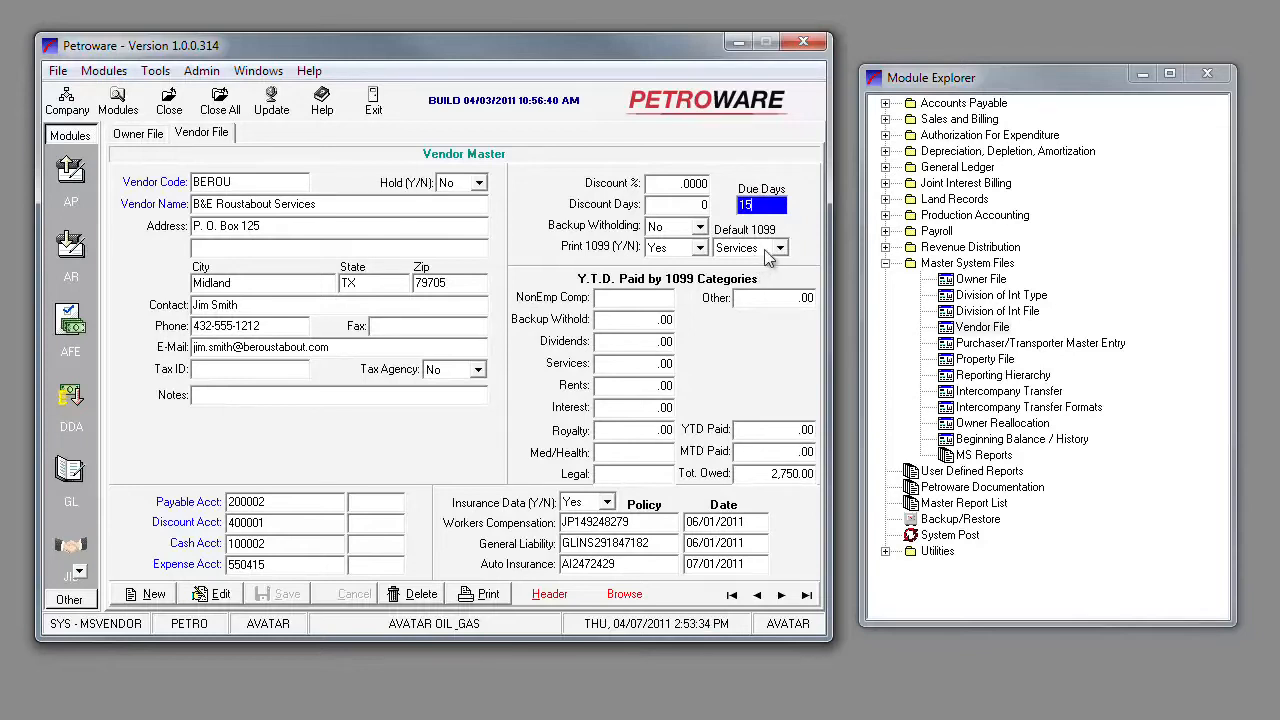
{"action": "left_click", "coordinate": [779, 248]}
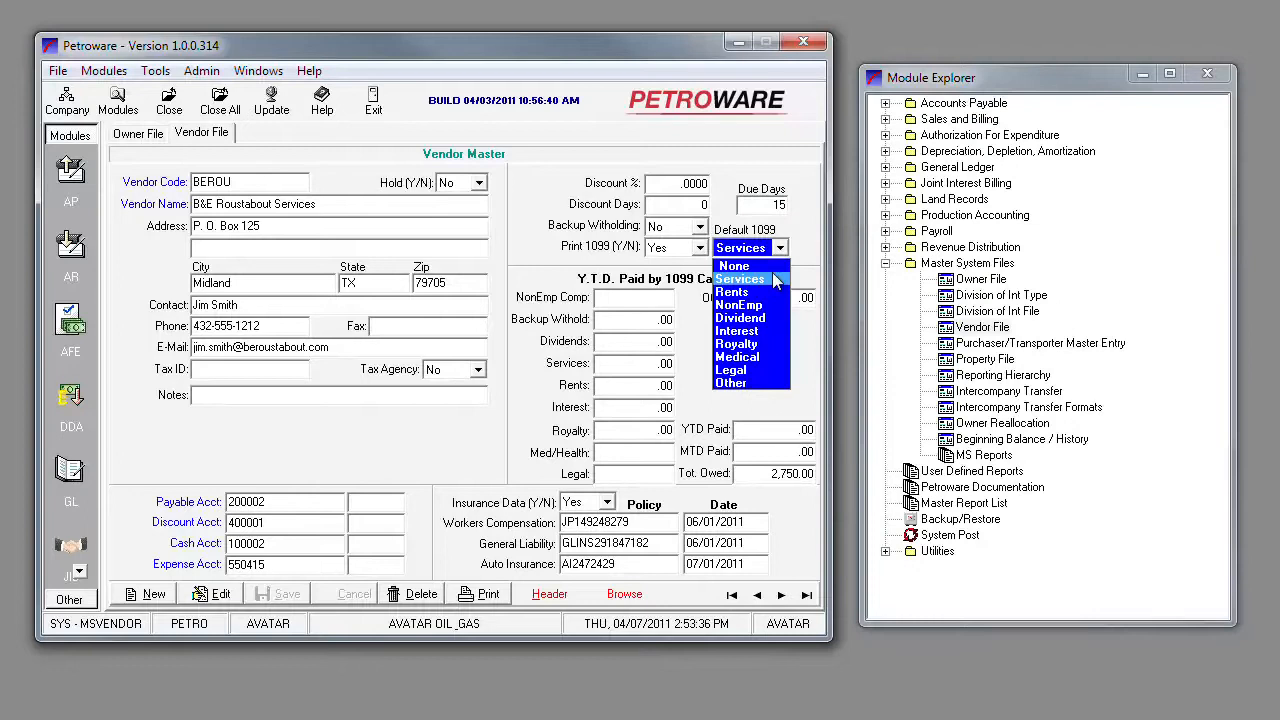
{"action": "left_click", "coordinate": [777, 282]}
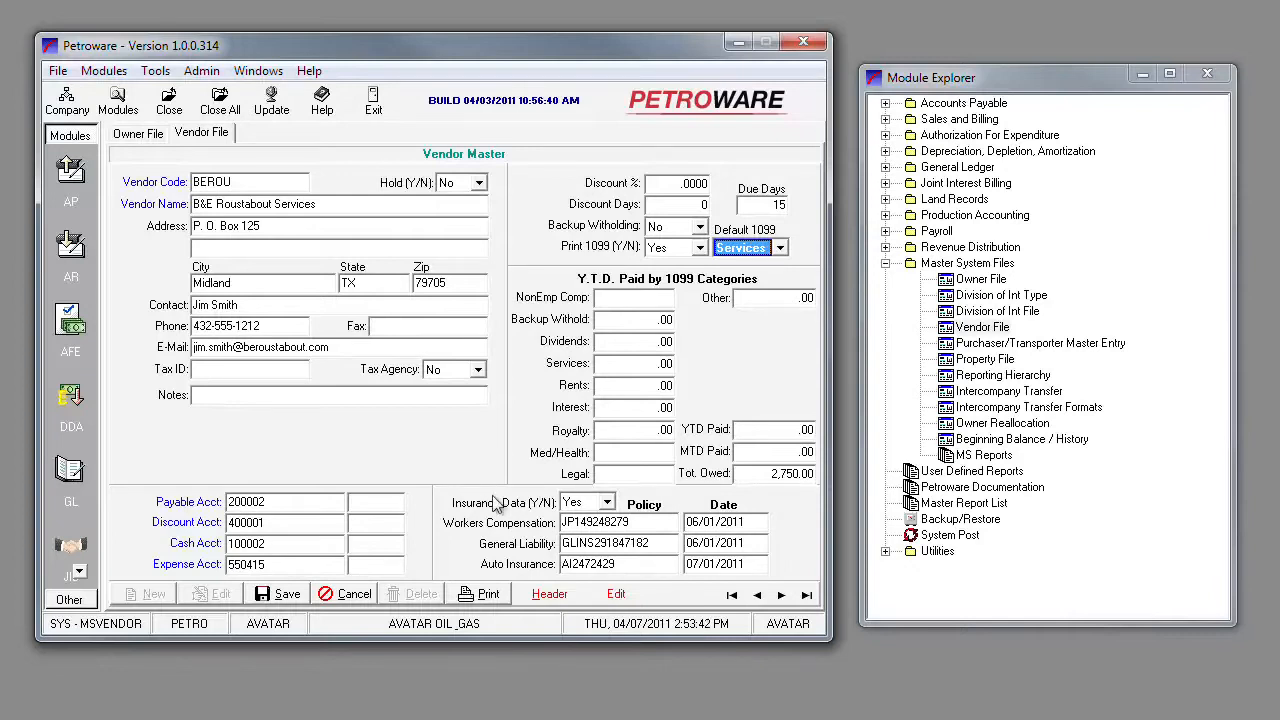
Step: Set the vendor's insurance data to Yes and review the insurance policy entries and their dates
{"action": "left_click", "coordinate": [580, 504]}
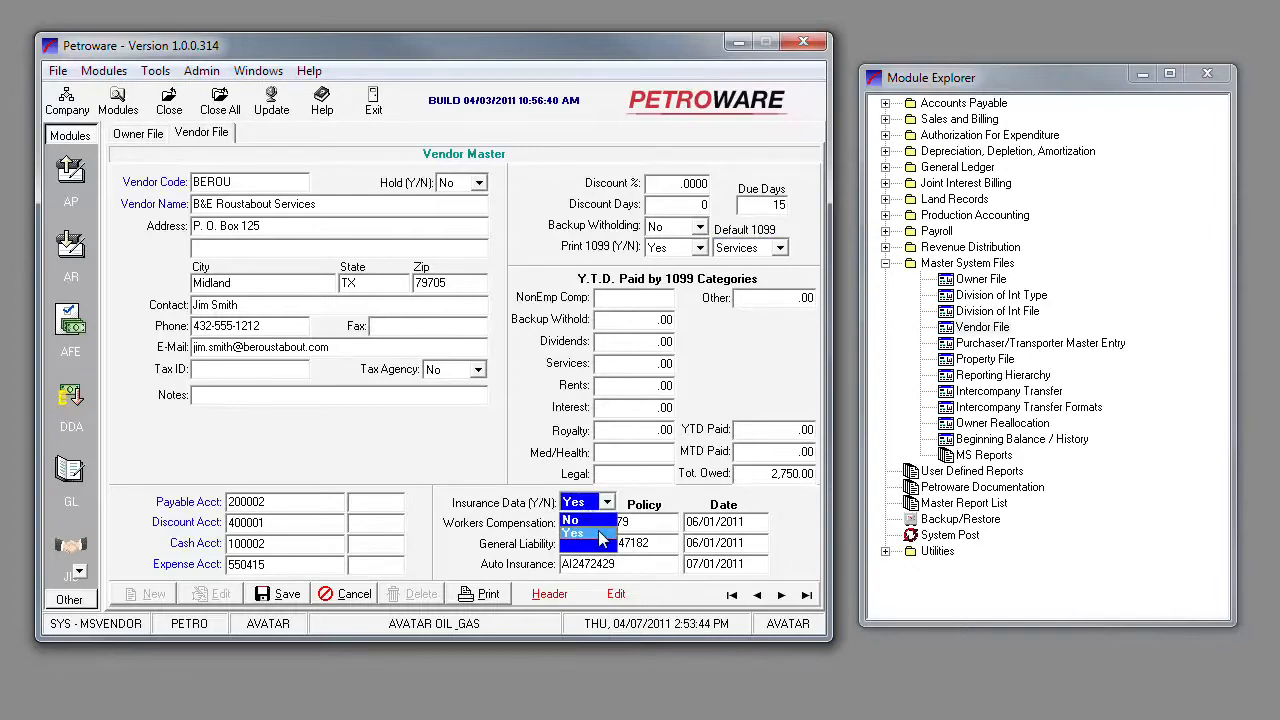
{"action": "left_click", "coordinate": [603, 534]}
{"action": "left_click", "coordinate": [624, 521]}
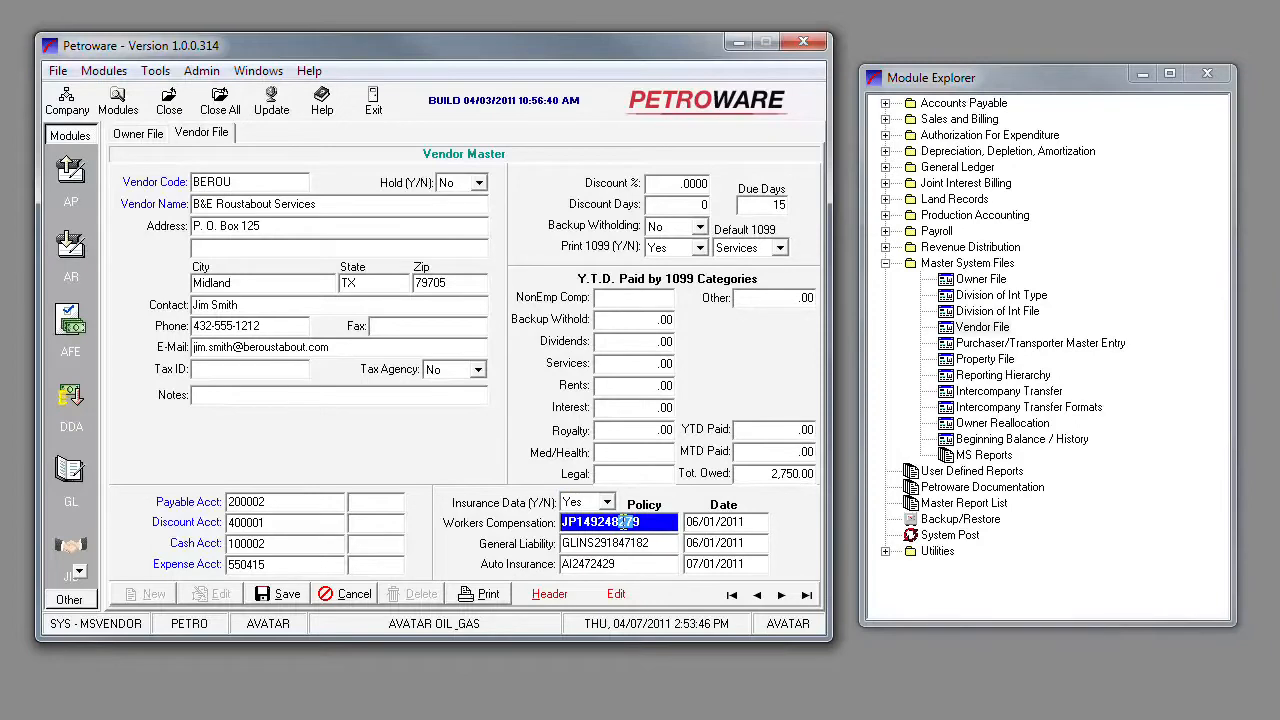
{"action": "left_click", "coordinate": [630, 543]}
{"action": "left_click", "coordinate": [637, 565]}
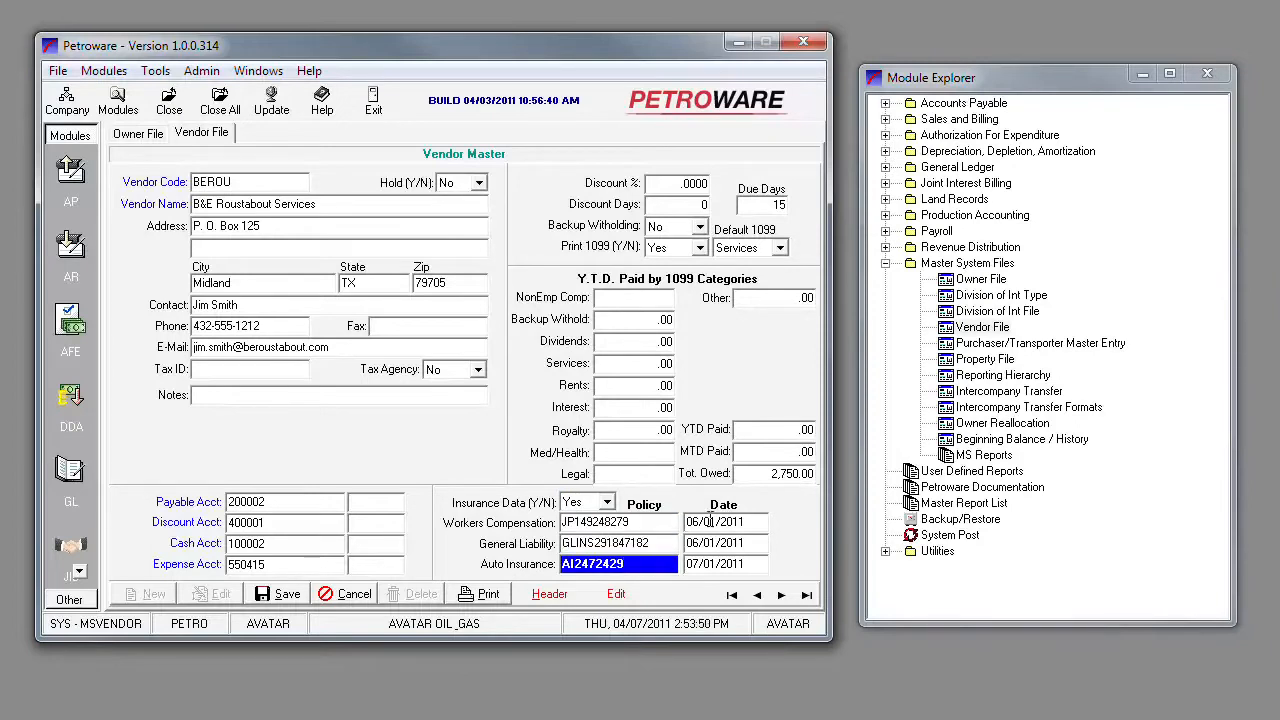
{"action": "left_click", "coordinate": [712, 522]}
{"action": "left_click", "coordinate": [707, 543]}
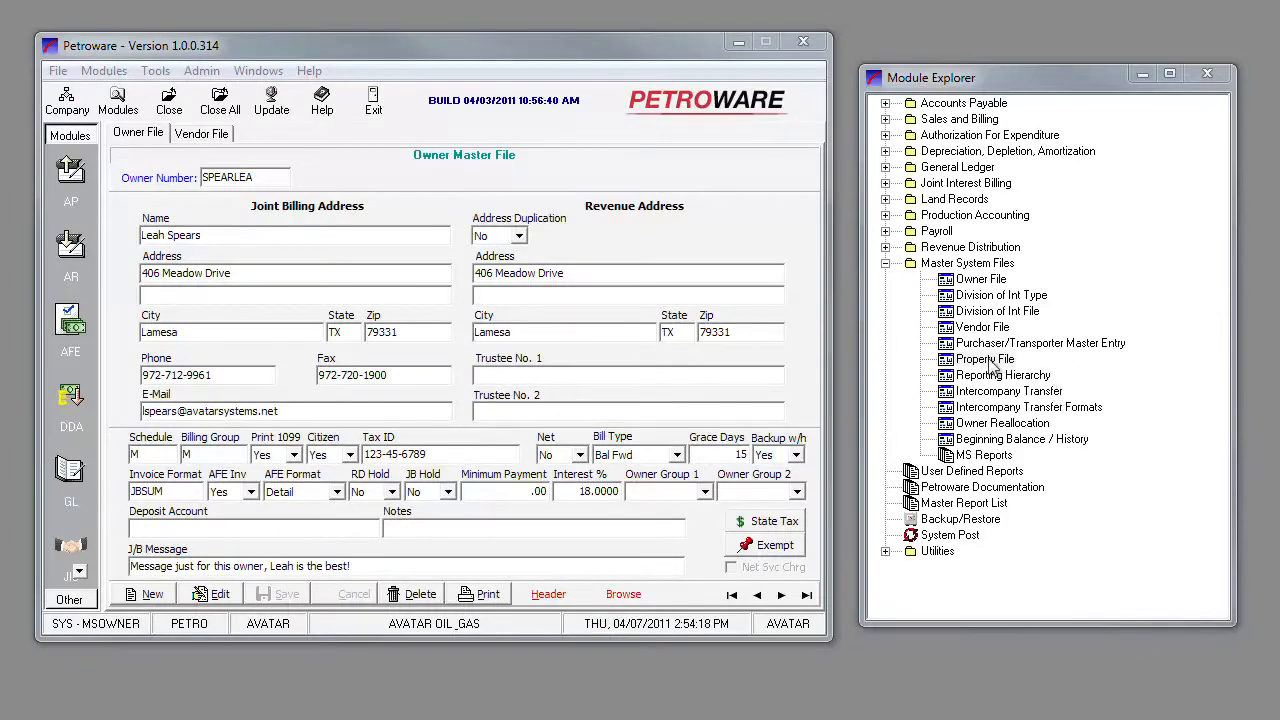
Step: Open the Property File and look up the lease MASTERSON
{"action": "double_click", "coordinate": [988, 364]}
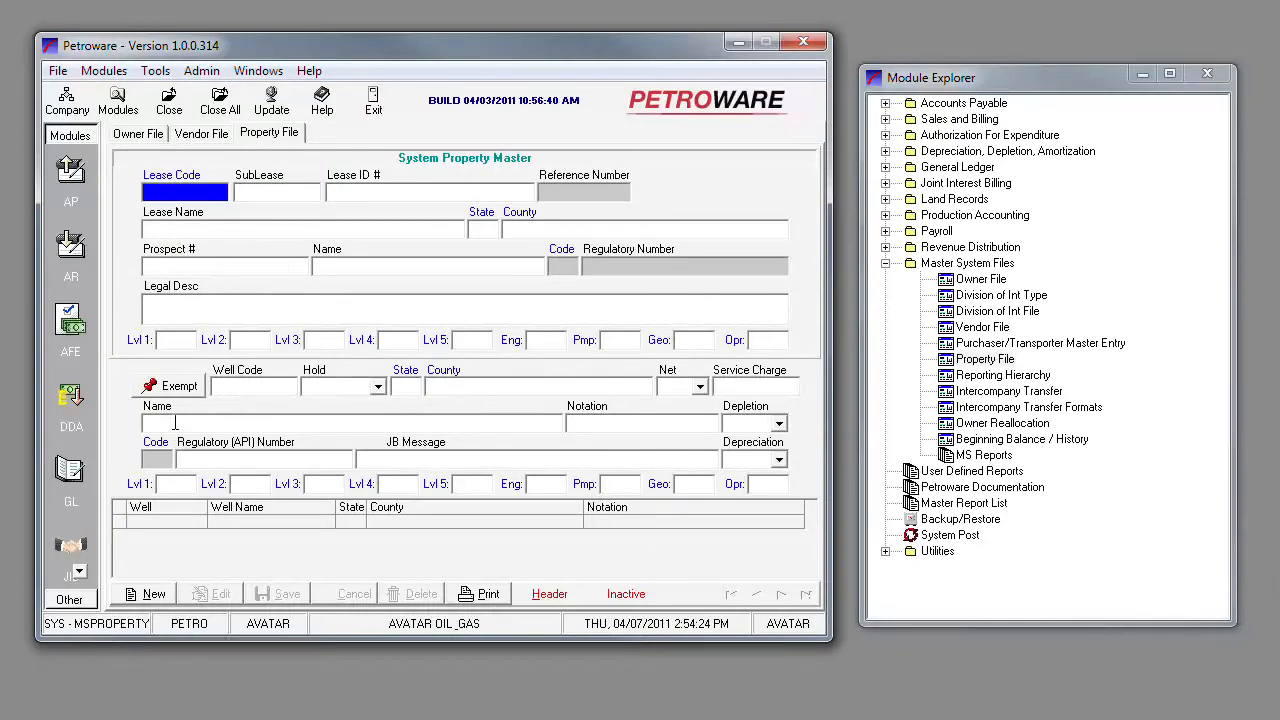
{"action": "key", "text": "F2"}
{"action": "type", "text": "mas"}
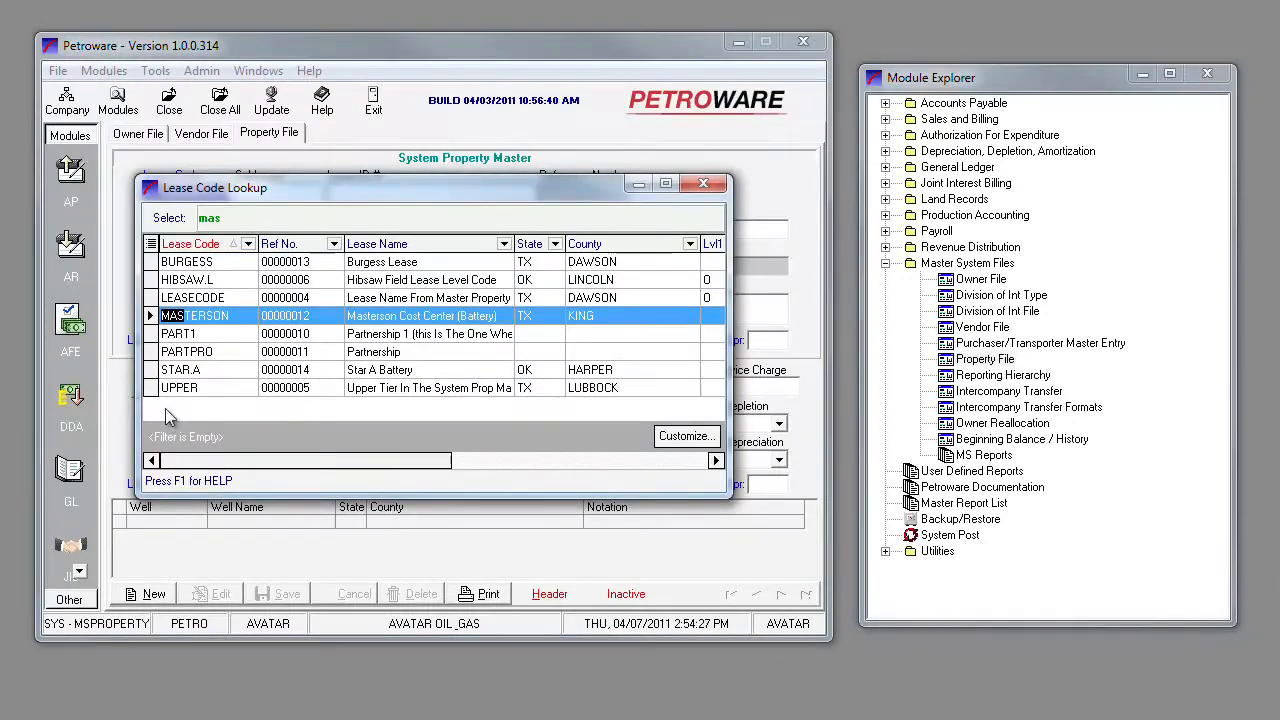
{"action": "key", "text": "Return"}
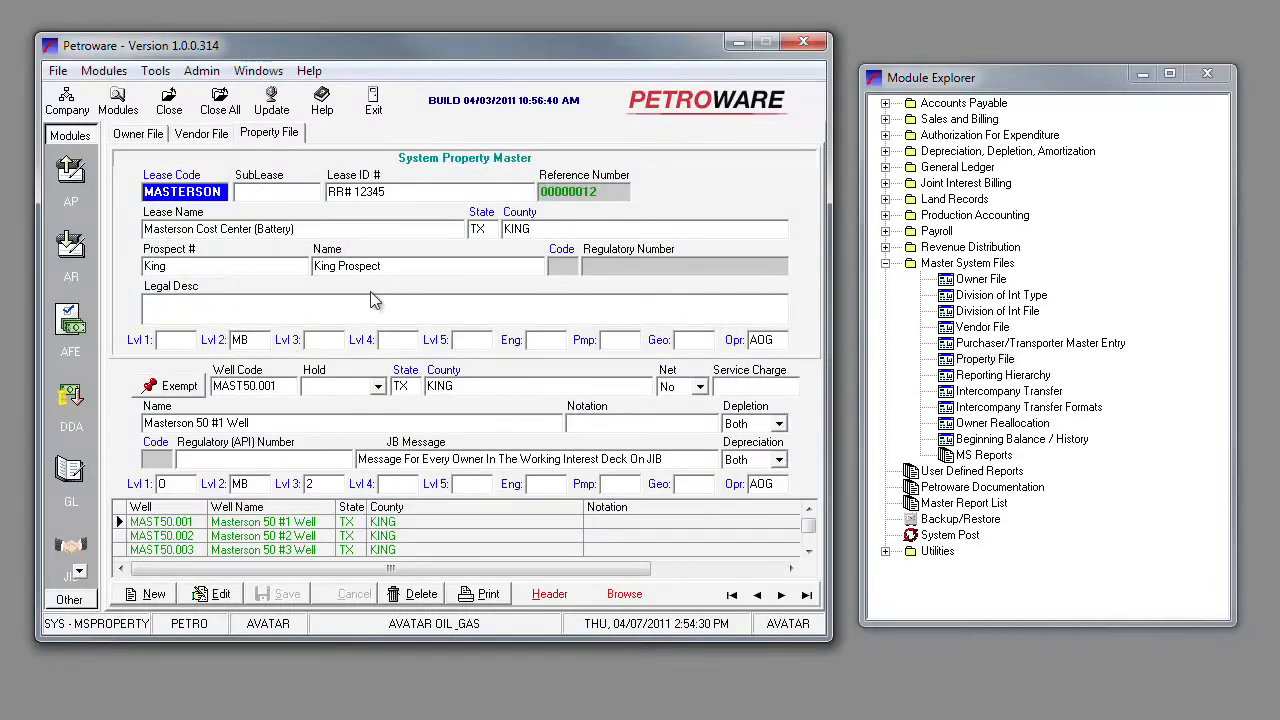
Step: Go through the lease's wells to MAST50.005 and assign it the level 1 reporting code S/I (Shut-In)
{"action": "left_click", "coordinate": [118, 535]}
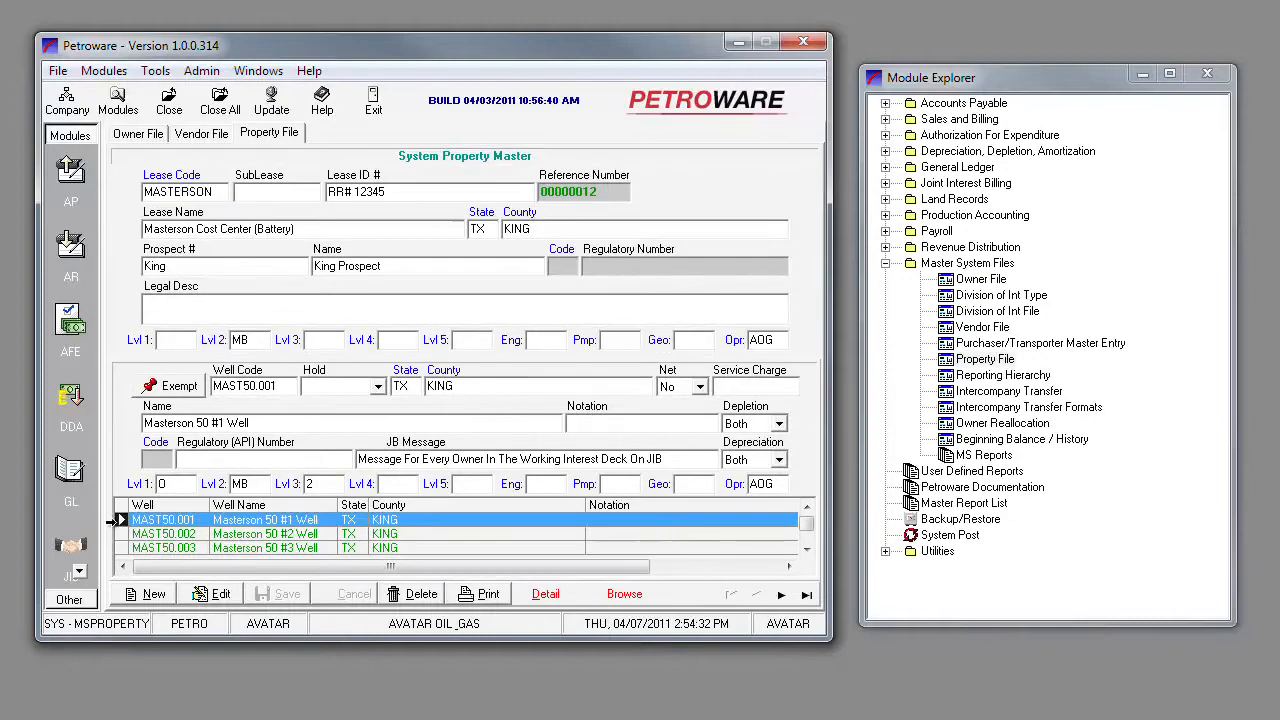
{"action": "key", "text": "Down"}
{"action": "key", "text": "Down"}
{"action": "key", "text": "Down"}
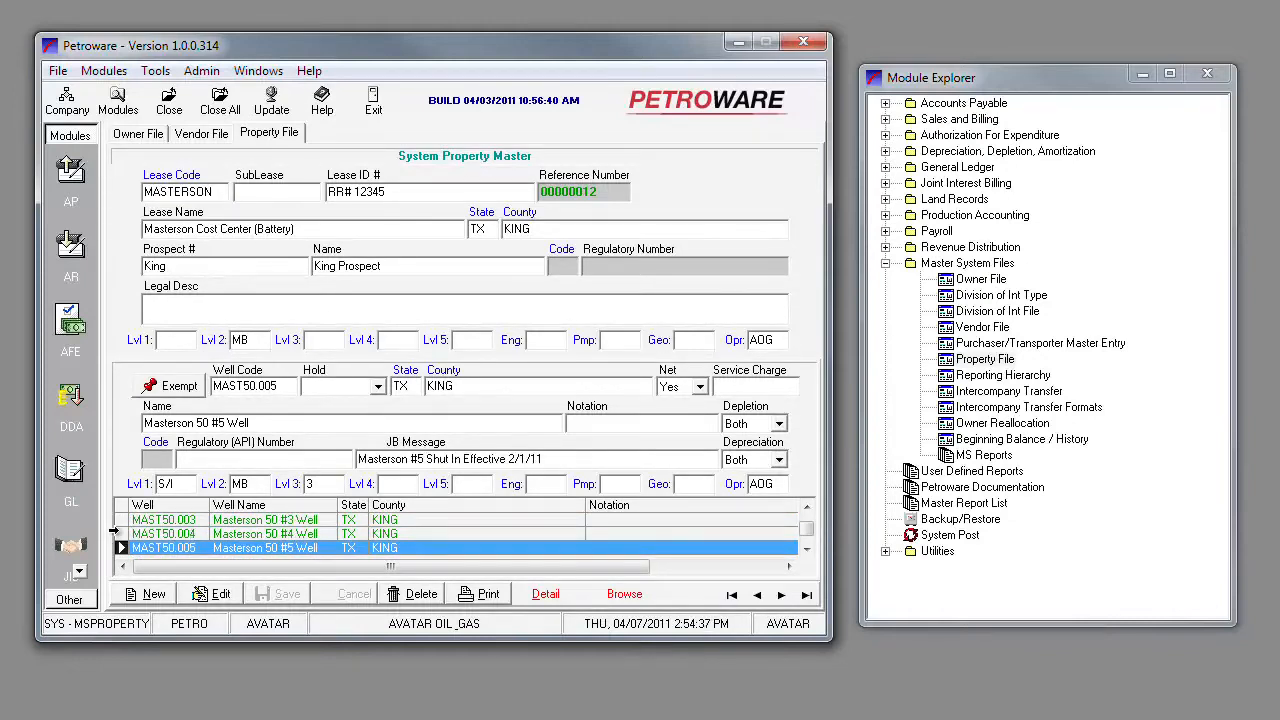
{"action": "double_click", "coordinate": [177, 485]}
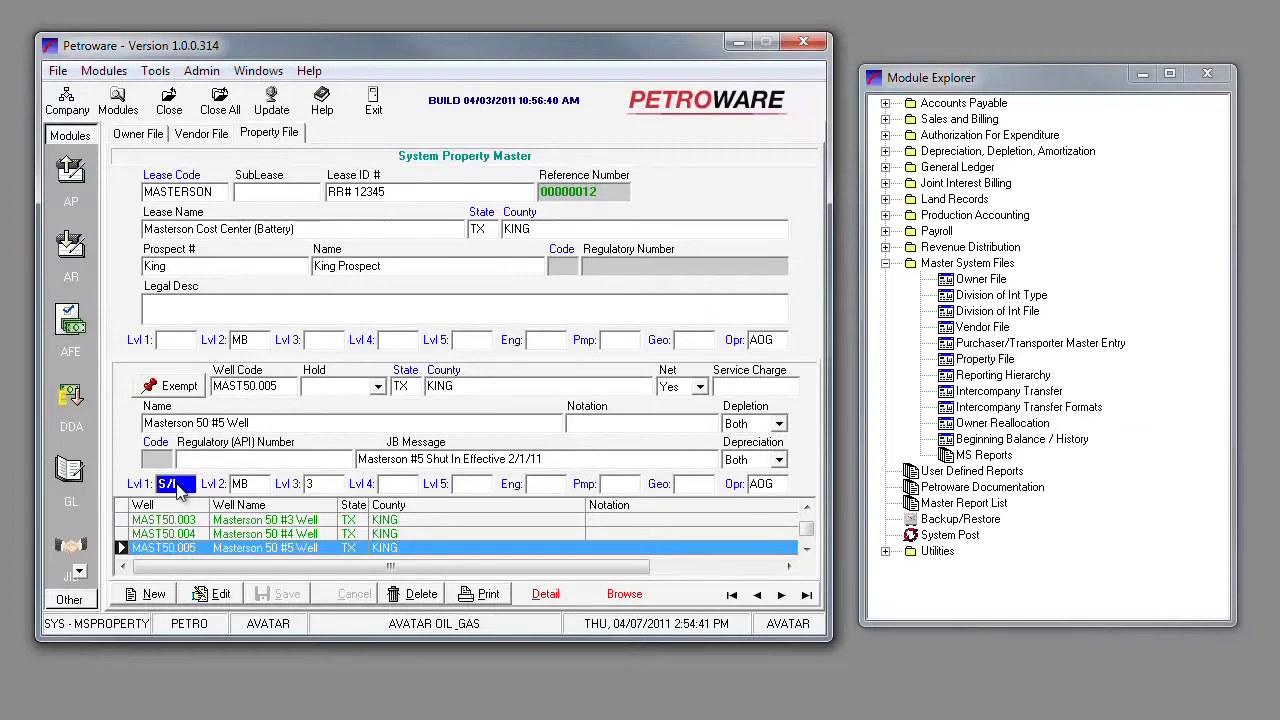
{"action": "left_click", "coordinate": [175, 308]}
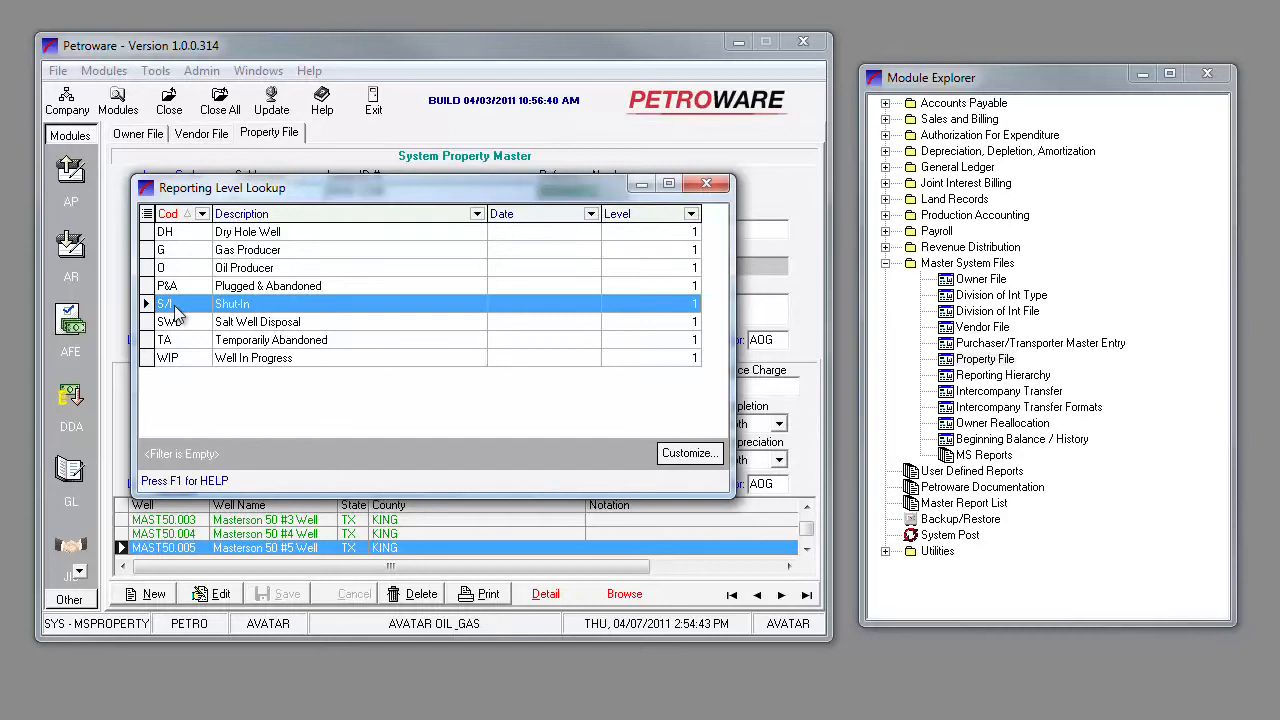
{"action": "double_click", "coordinate": [175, 308]}
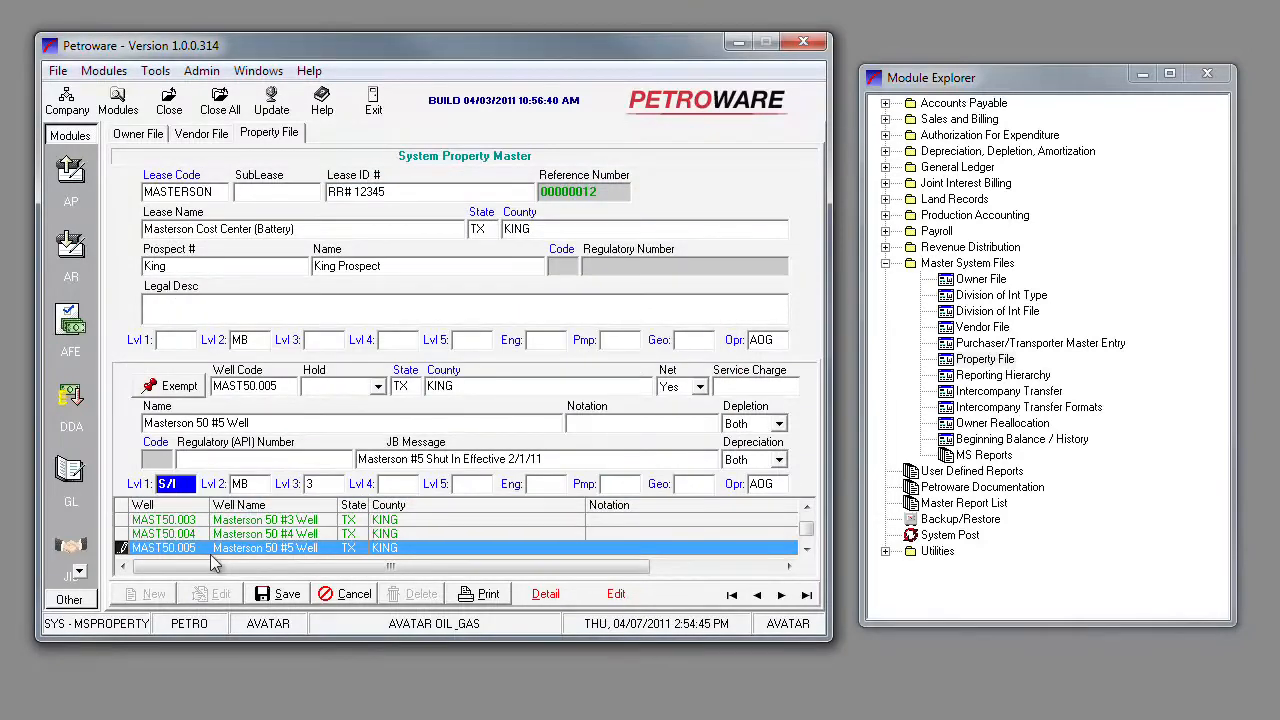
Step: Set well MAST50.004's level 1 reporting code to O (Oil Producer), check its other levels and save the record
{"action": "left_click", "coordinate": [143, 536]}
{"action": "left_click", "coordinate": [180, 485]}
{"action": "double_click", "coordinate": [180, 485]}
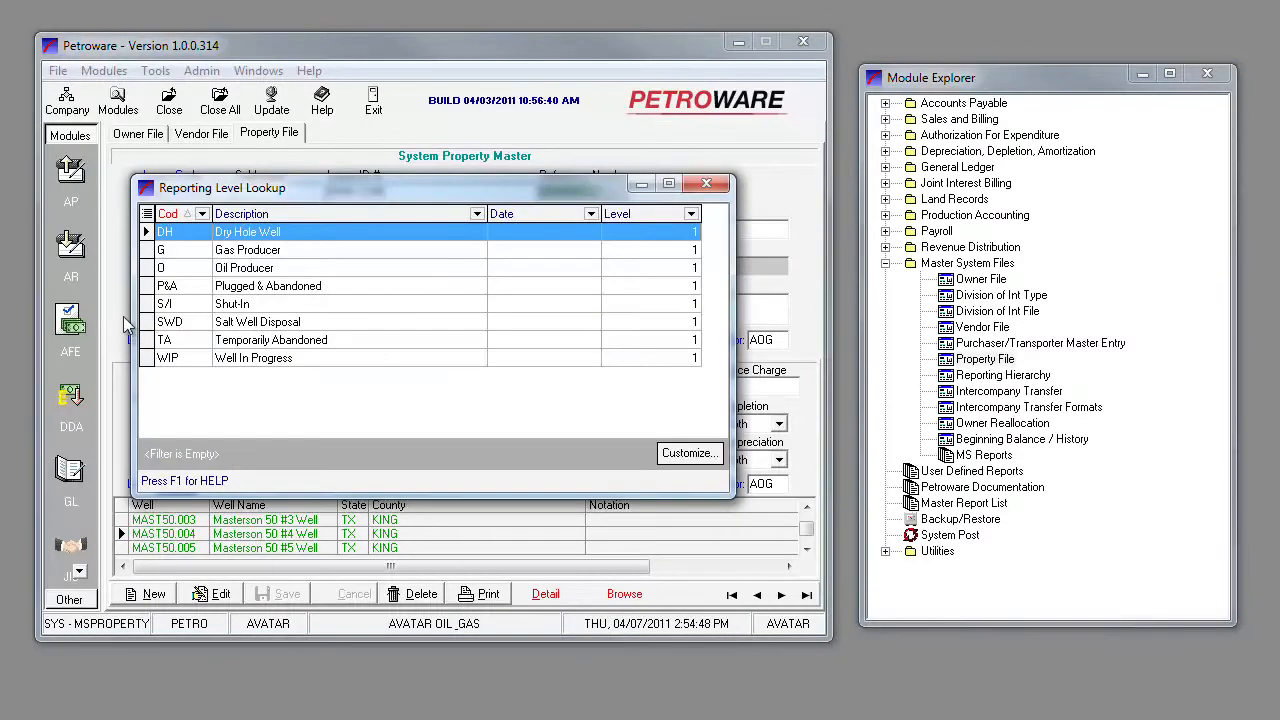
{"action": "double_click", "coordinate": [160, 270]}
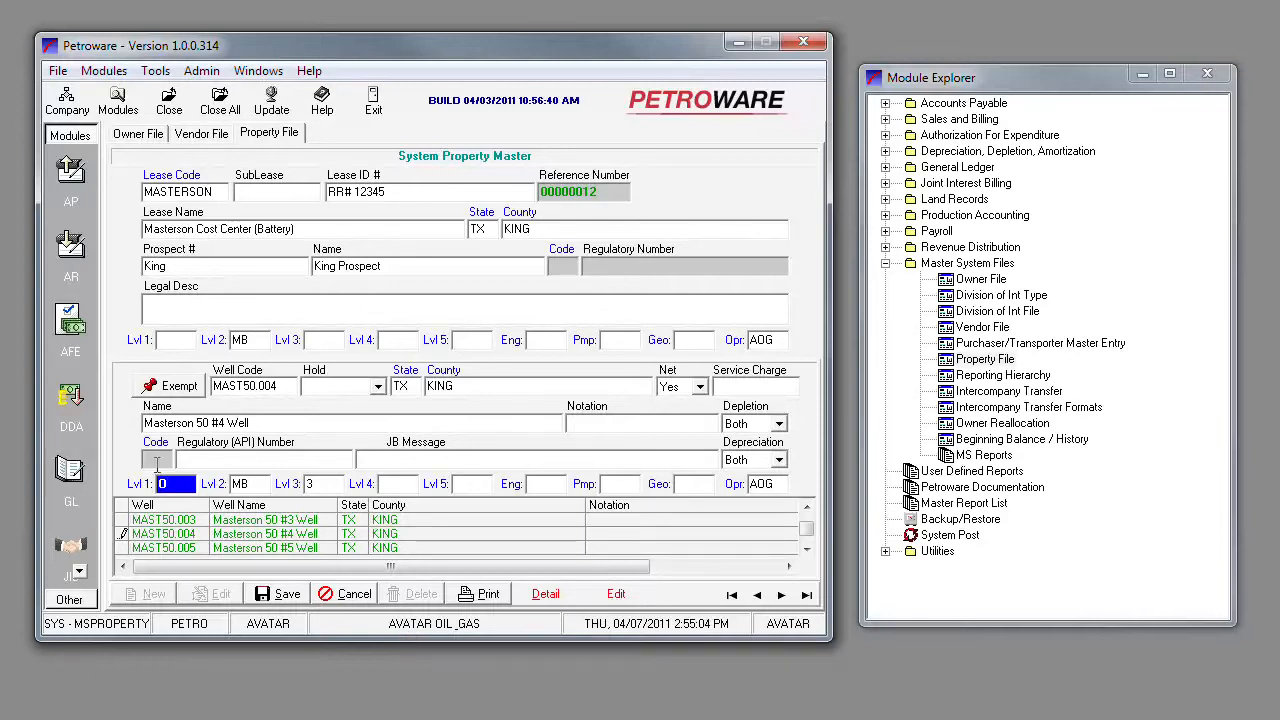
{"action": "key", "text": "Tab"}
{"action": "key", "text": "Tab"}
{"action": "key", "text": "Tab"}
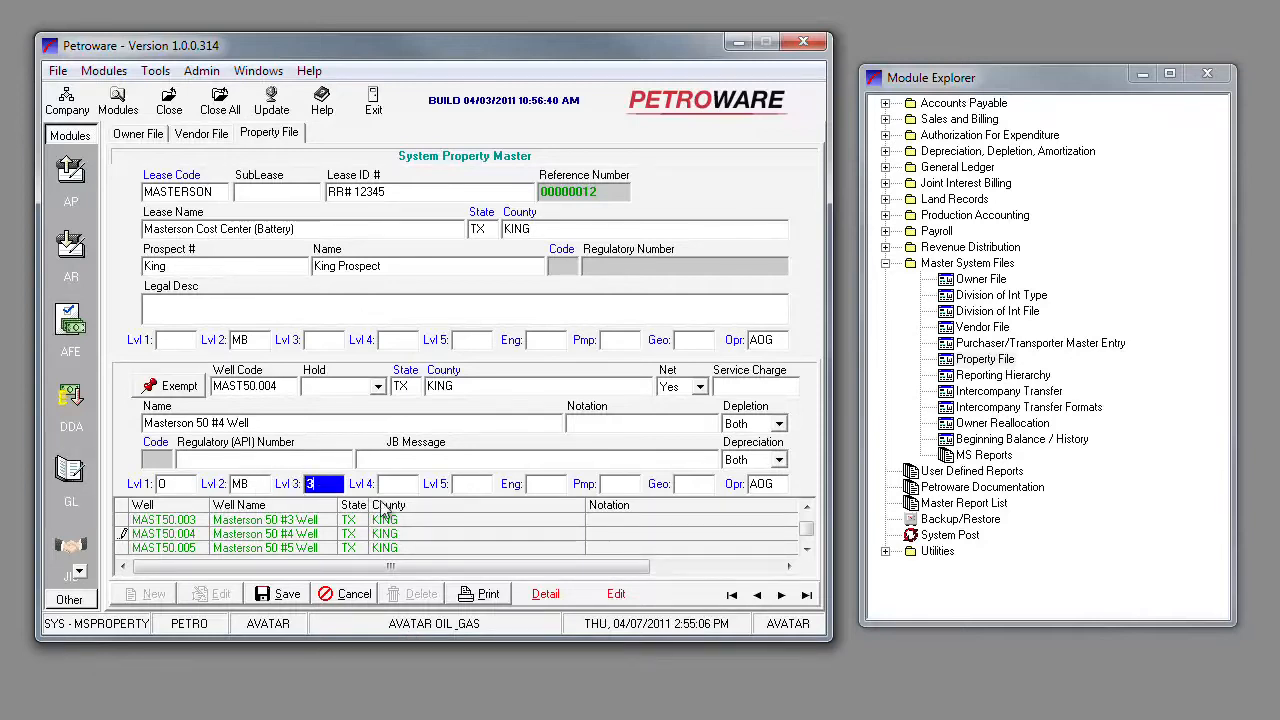
{"action": "left_click", "coordinate": [264, 601]}
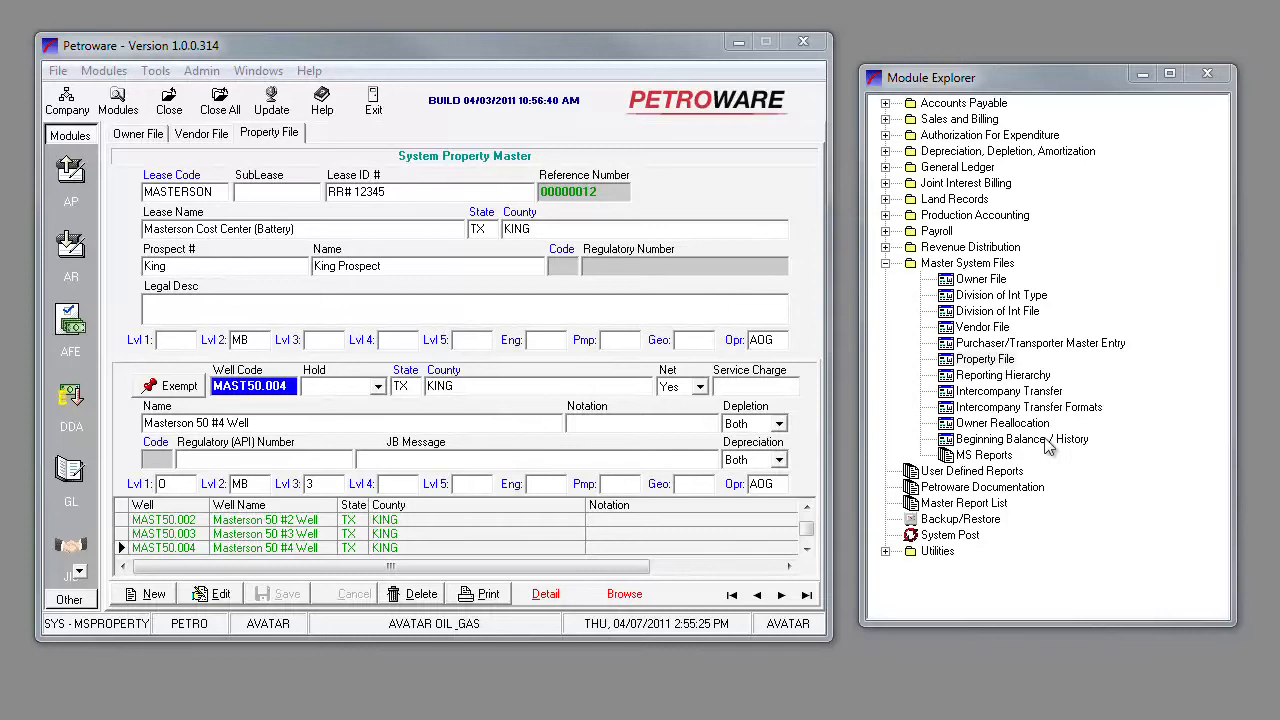
Step: Open the Division of Int File and load DOI 1, type JB, for MASTERSON well MAST50.001
{"action": "left_click", "coordinate": [1001, 313]}
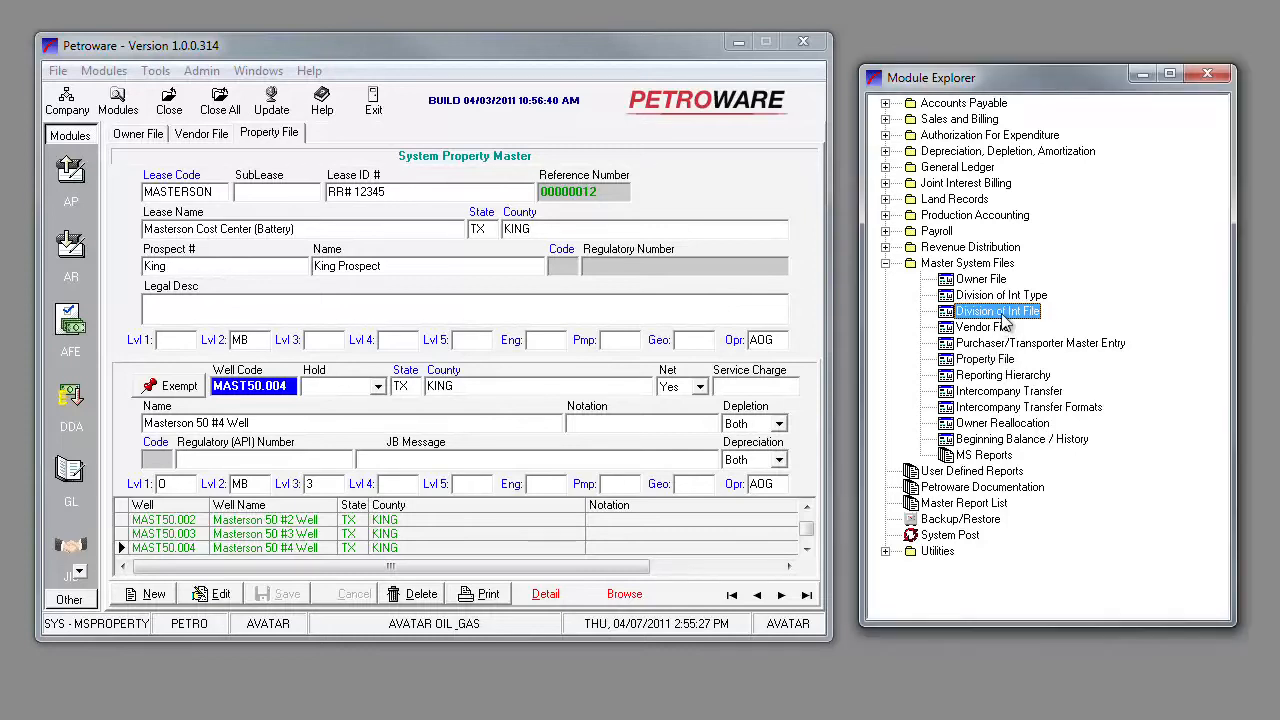
{"action": "double_click", "coordinate": [1000, 312]}
{"action": "type", "text": "mas"}
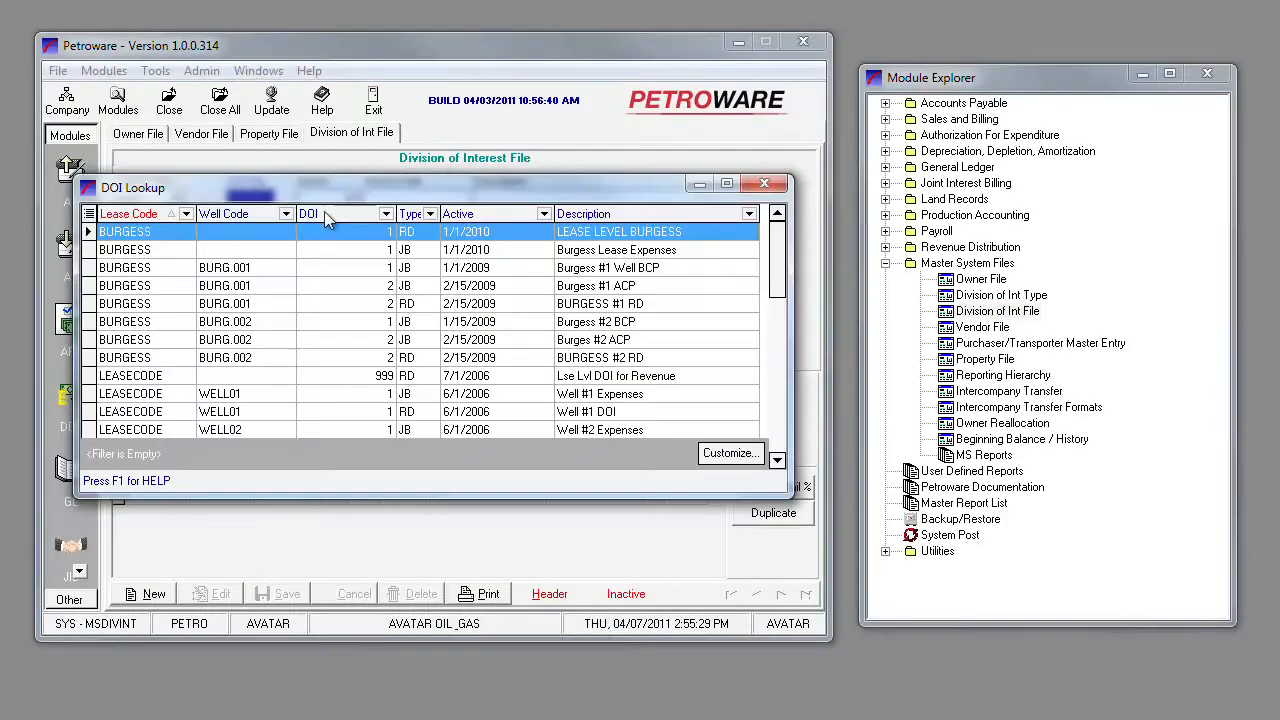
{"action": "key", "text": "Return"}
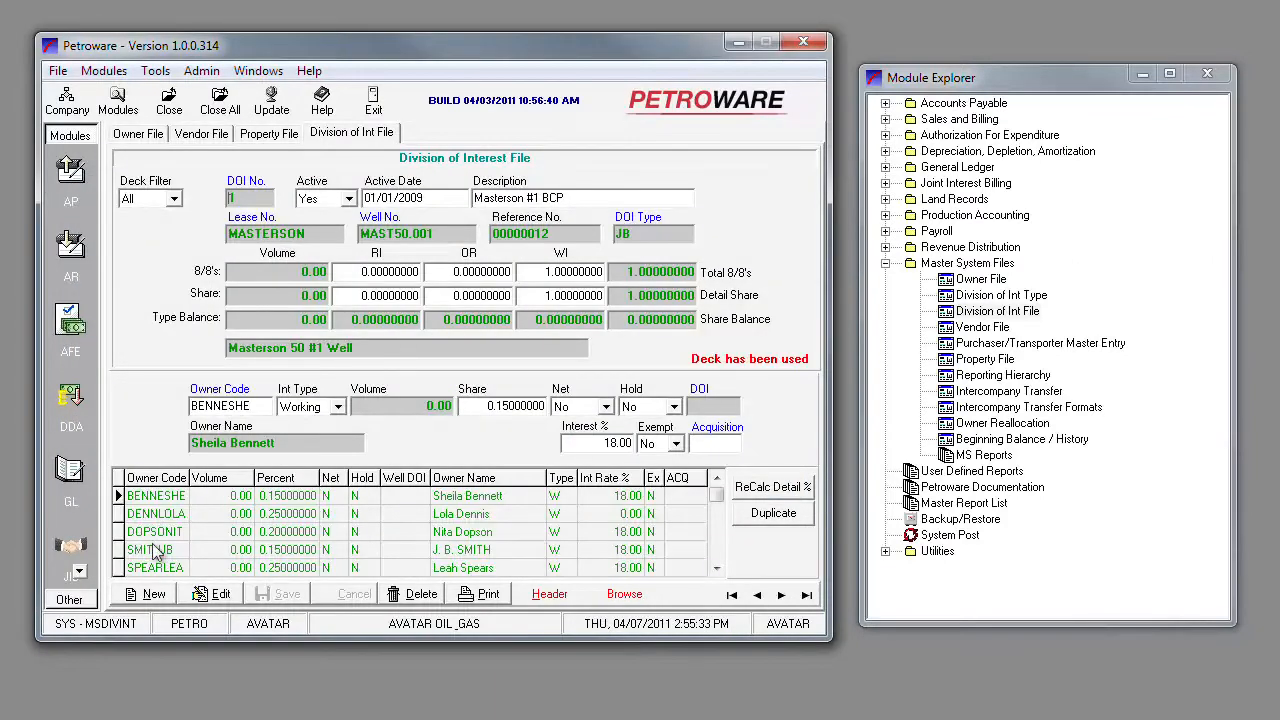
Step: Review the deck's working interest totals and go through its owner lines to the last owner's share
{"action": "left_click", "coordinate": [546, 271]}
{"action": "left_click", "coordinate": [538, 297]}
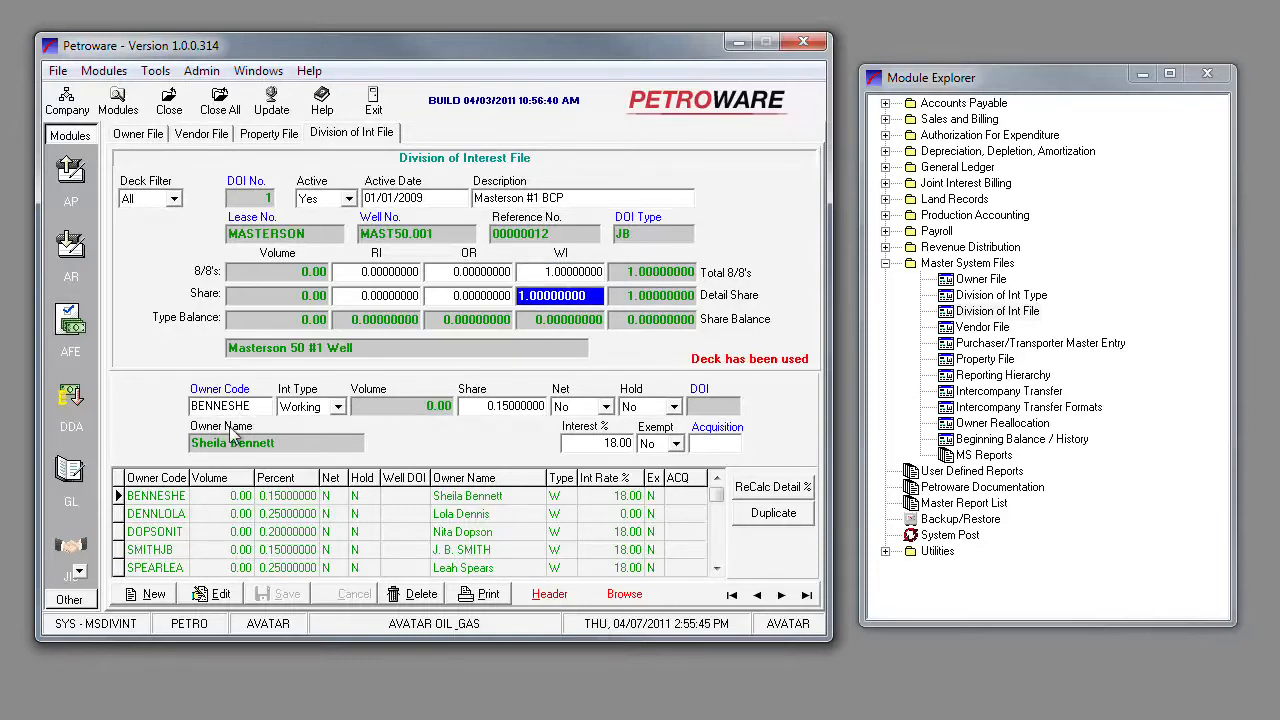
{"action": "left_click", "coordinate": [119, 497]}
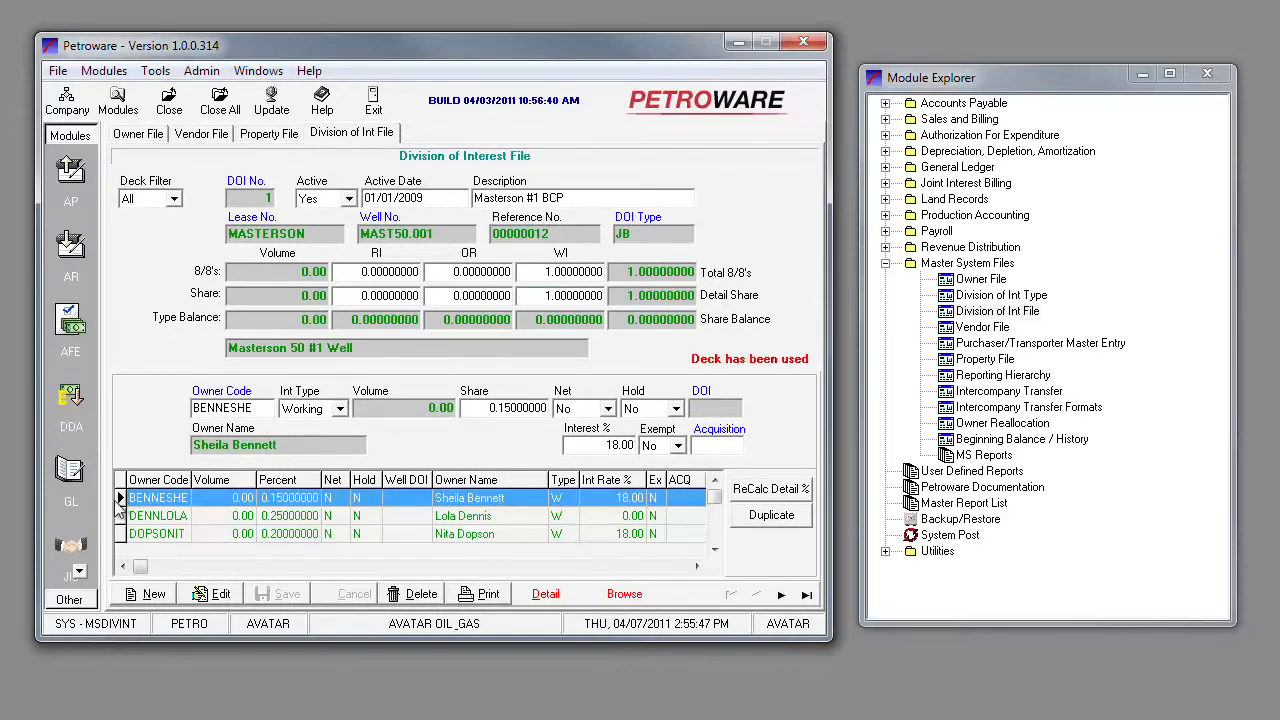
{"action": "left_click", "coordinate": [119, 515]}
{"action": "key", "text": "Down"}
{"action": "key", "text": "Down"}
{"action": "key", "text": "Down"}
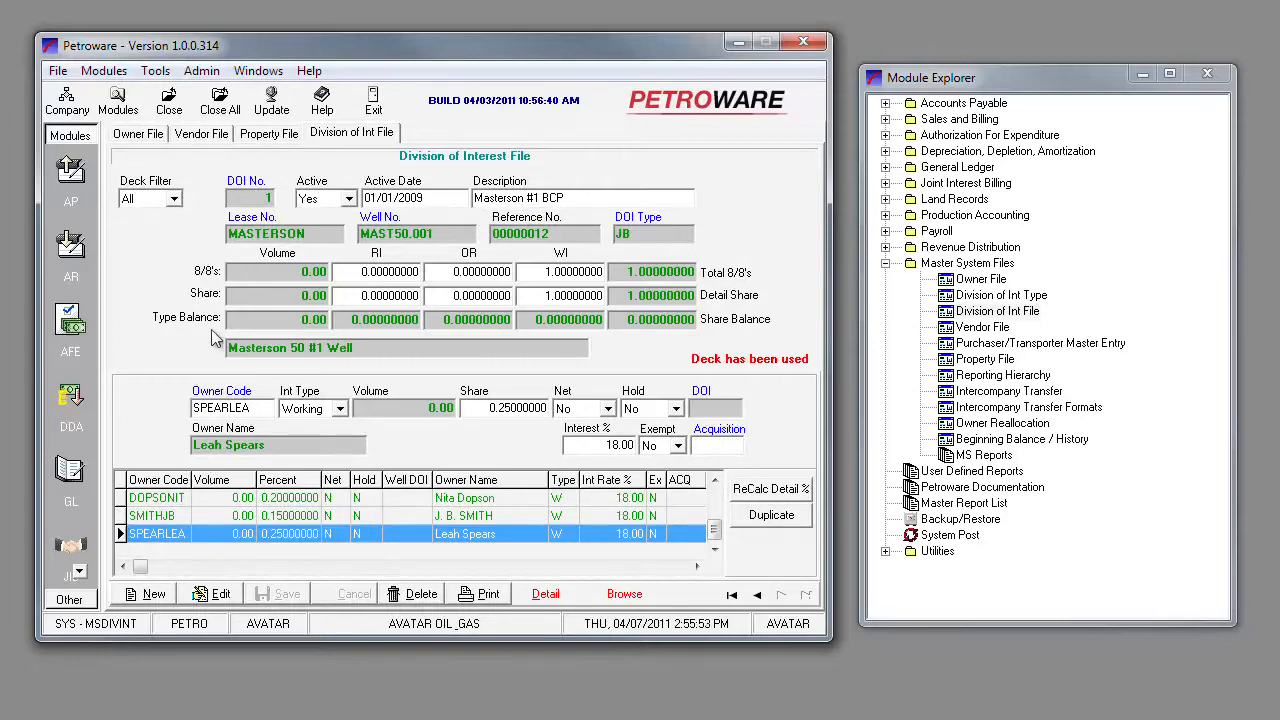
Step: Look up and load DOI 2, type RD, for MASTERSON well MAST50.001
{"action": "left_click", "coordinate": [238, 197]}
{"action": "double_click", "coordinate": [238, 197]}
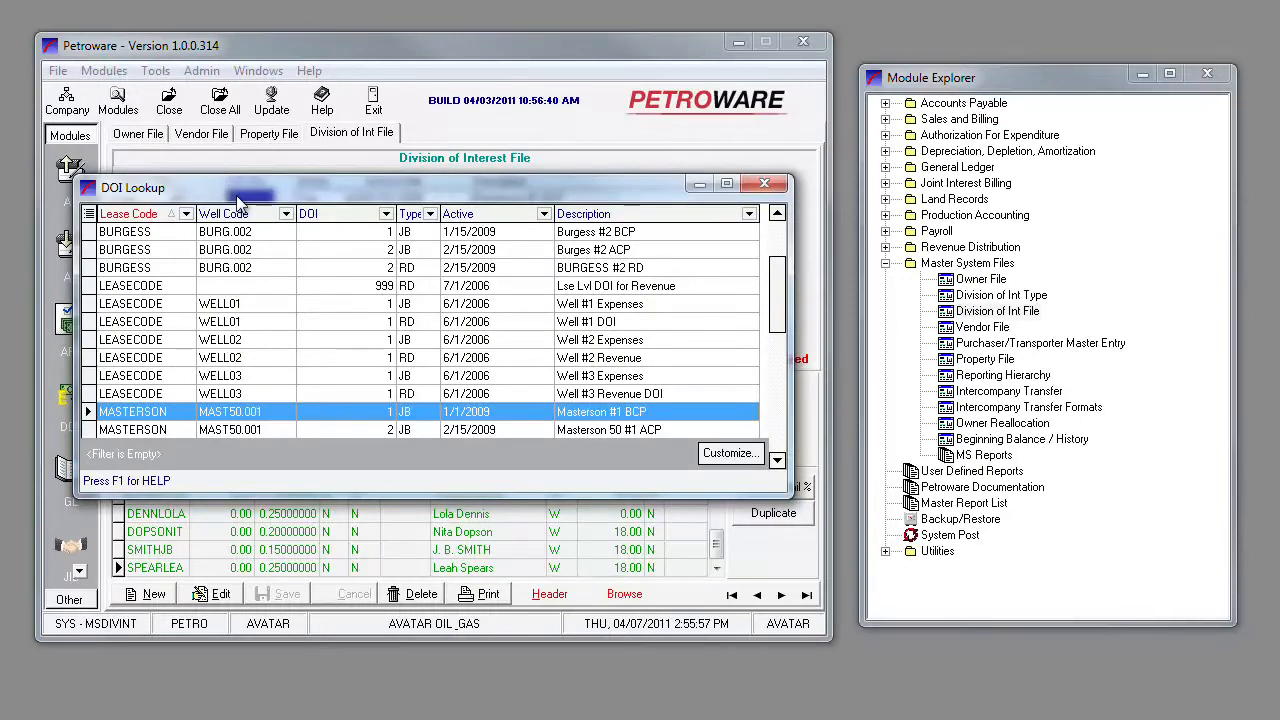
{"action": "double_click", "coordinate": [273, 440]}
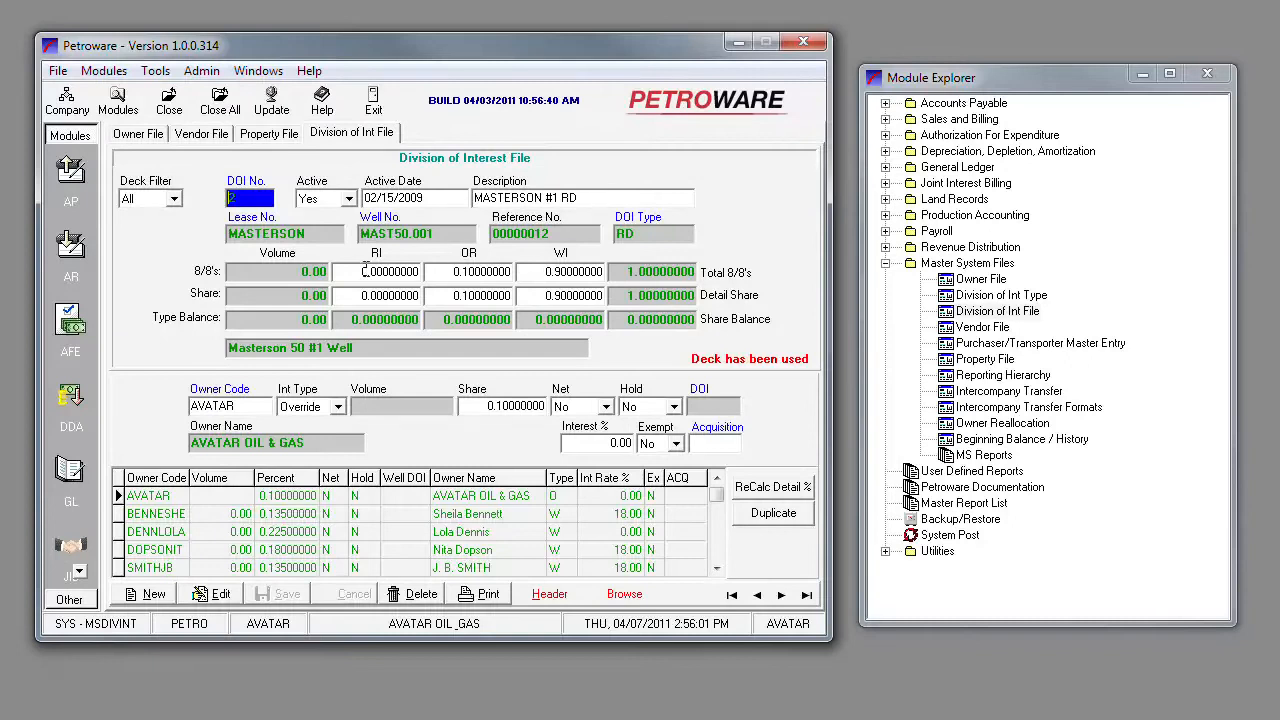
Step: Look up and load DOI 2, type JB, for MASTERSON well MAST50.001, and check its active date
{"action": "double_click", "coordinate": [250, 198]}
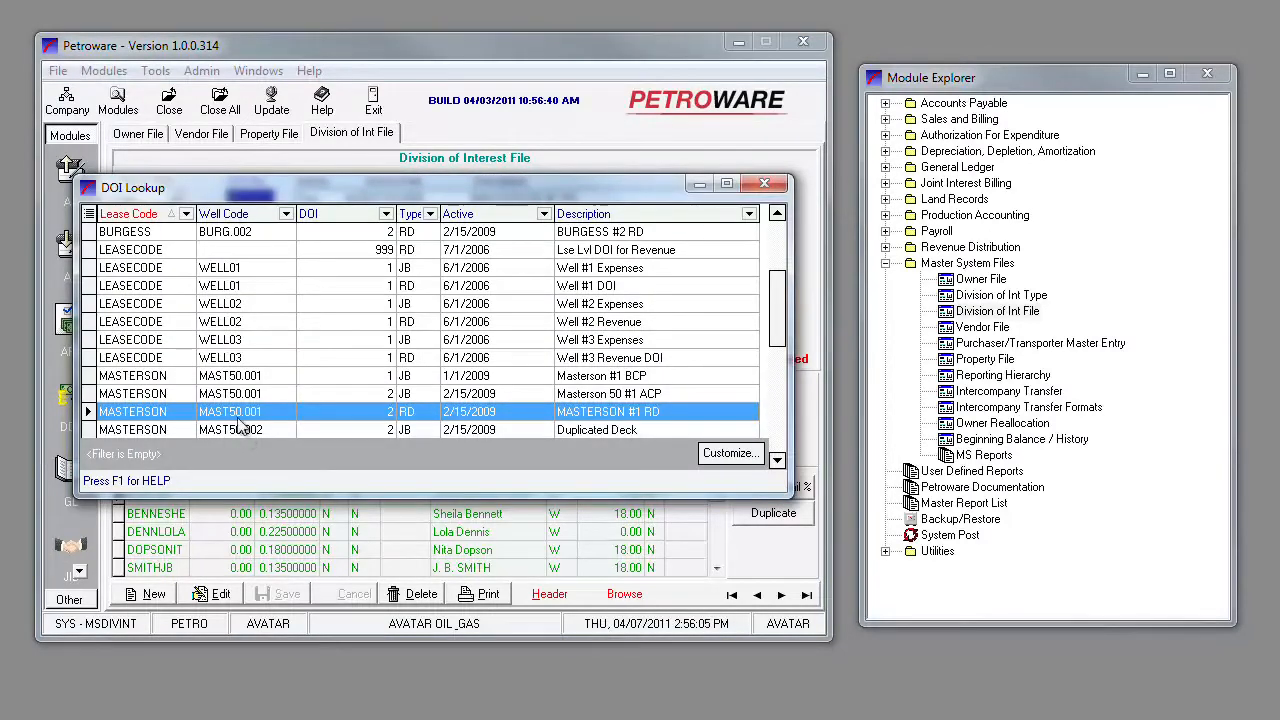
{"action": "left_click", "coordinate": [230, 396]}
{"action": "double_click", "coordinate": [230, 396]}
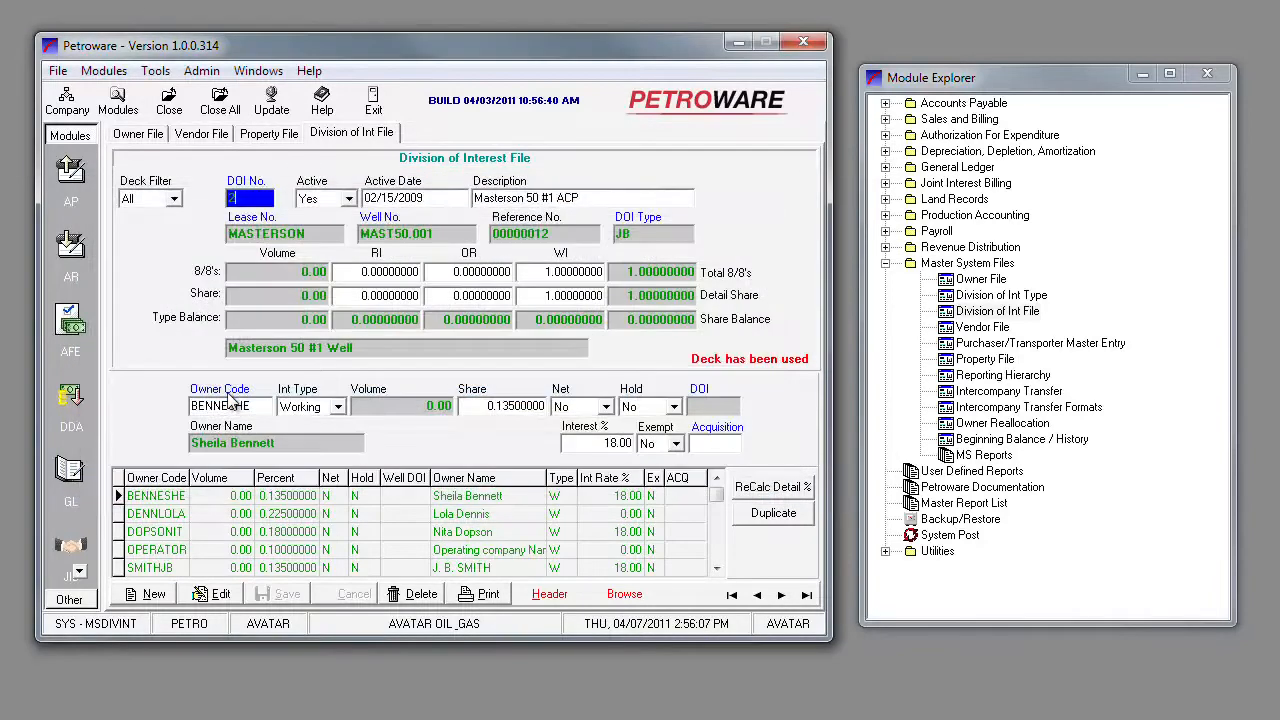
{"action": "left_click", "coordinate": [438, 198]}
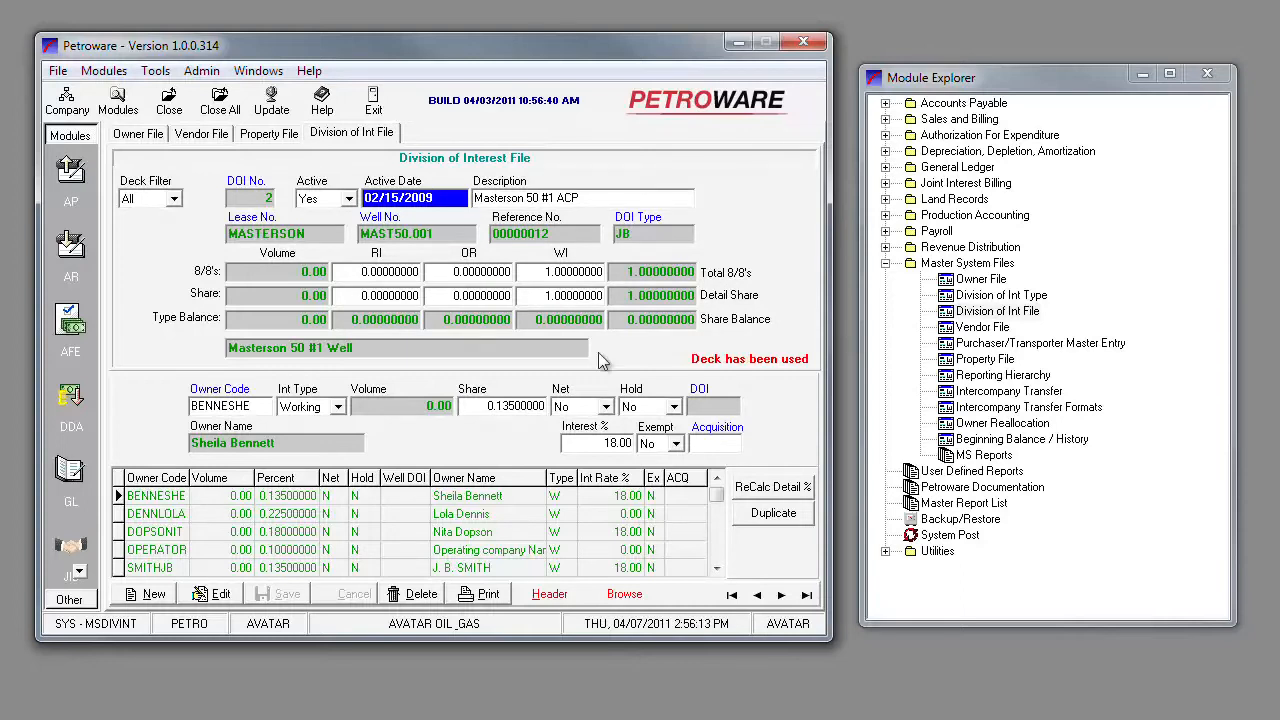
Step: Duplicate the JB deck within well MAST50.001 as DOI number 3 with active date 01/01/2011
{"action": "left_click", "coordinate": [716, 484]}
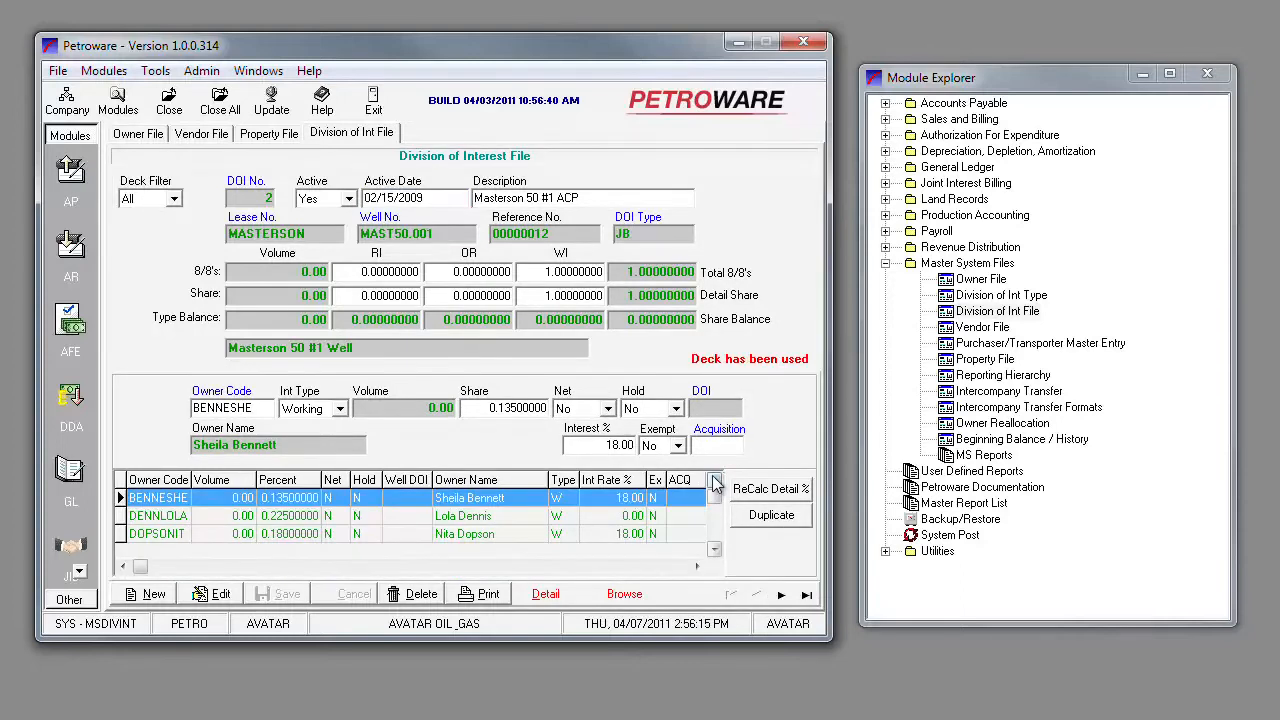
{"action": "left_click", "coordinate": [752, 528]}
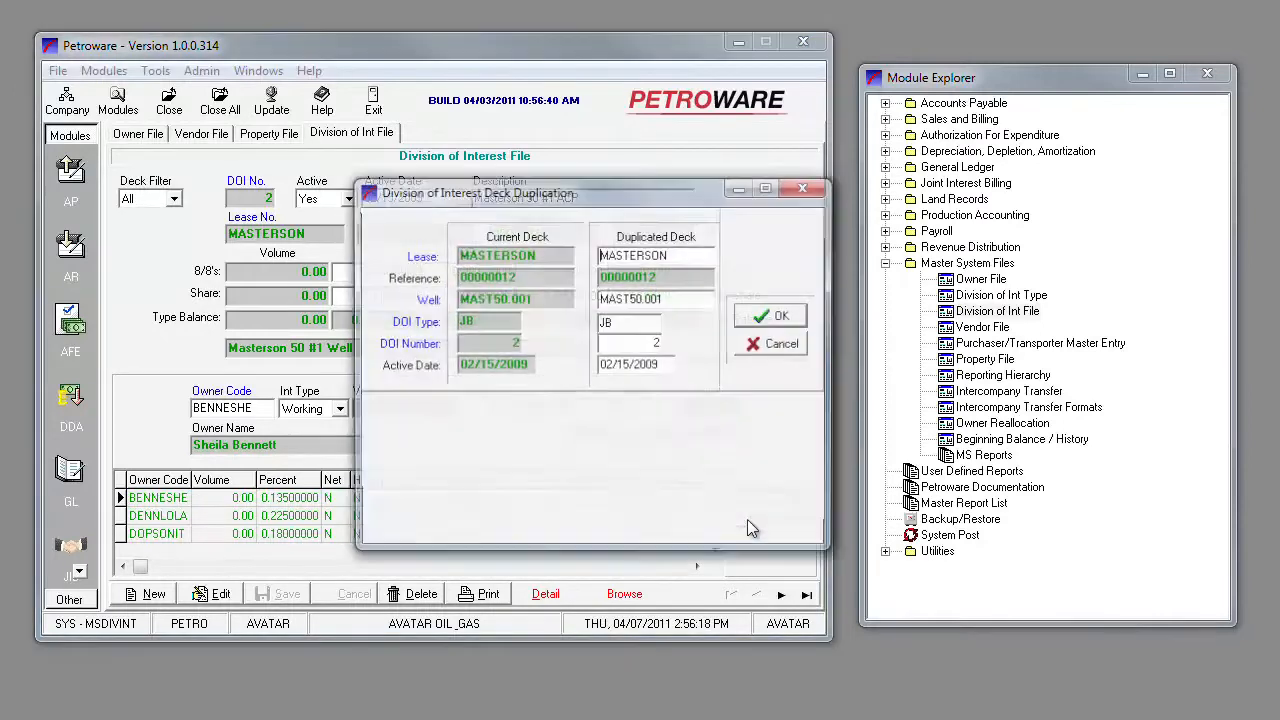
{"action": "double_click", "coordinate": [660, 370]}
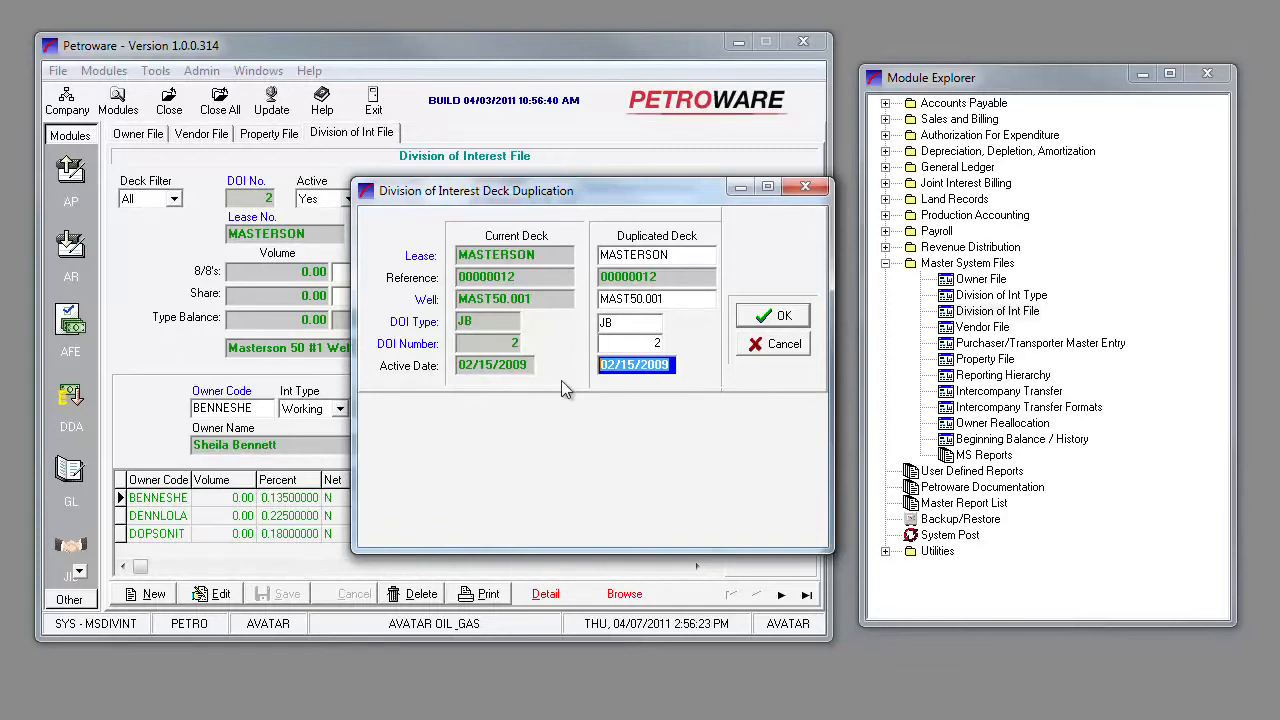
{"action": "type", "text": "01/01/11"}
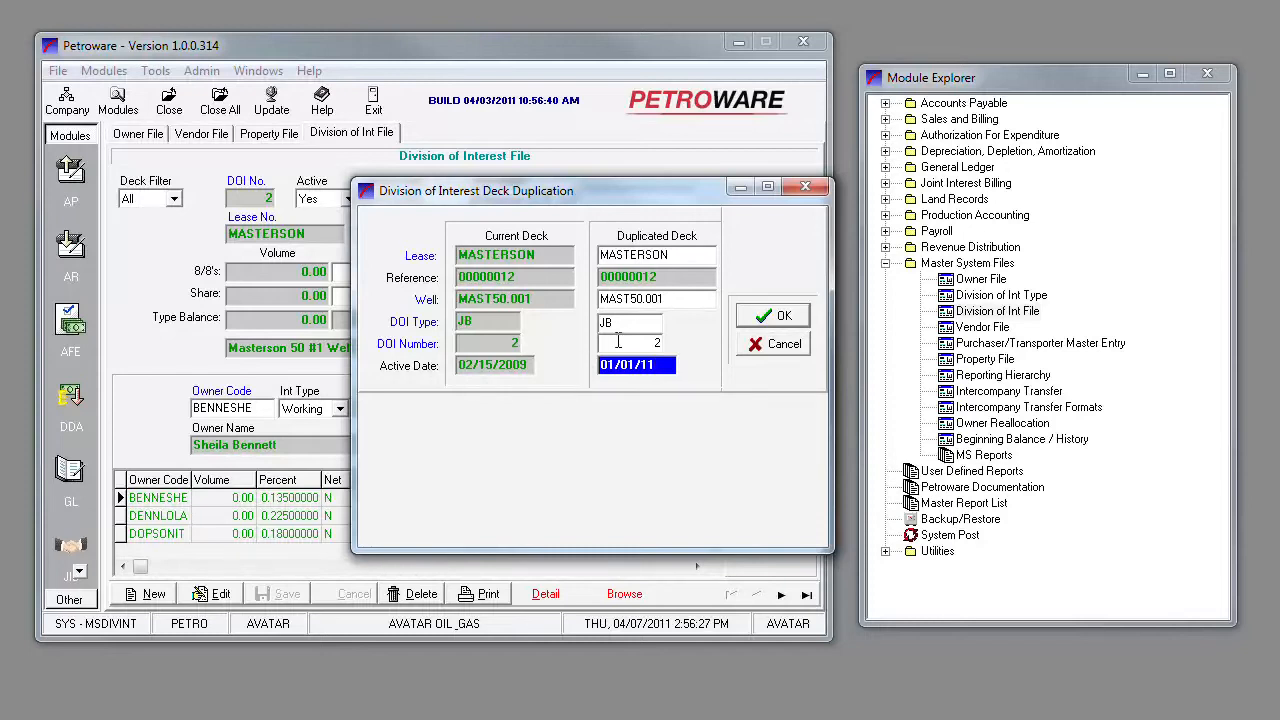
{"action": "key", "text": "shift+Tab"}
{"action": "type", "text": "3"}
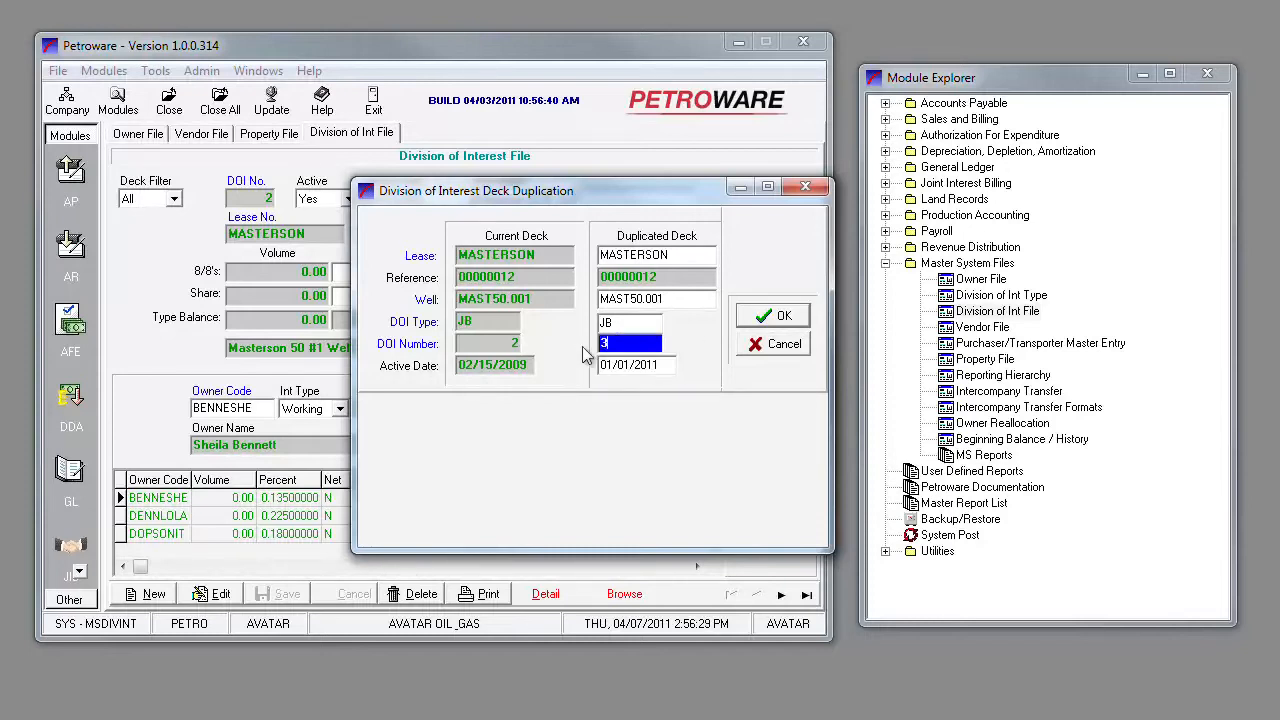
{"action": "left_click", "coordinate": [752, 322]}
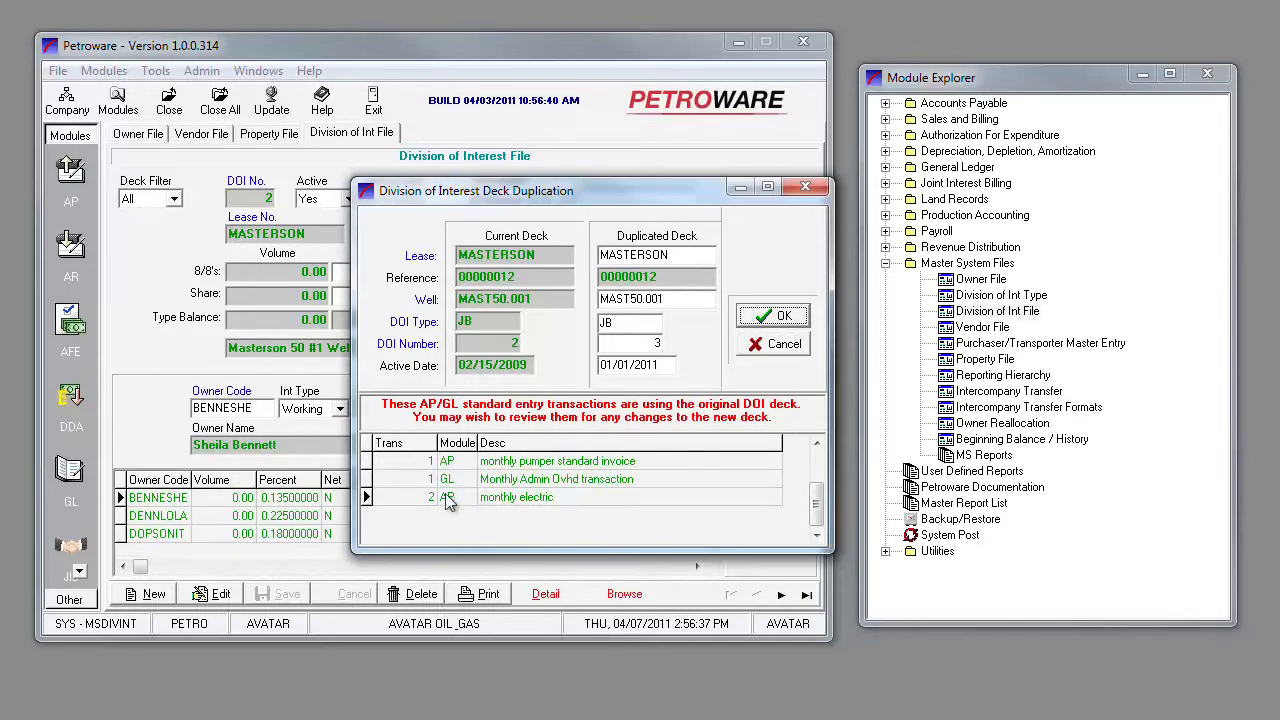
{"action": "left_click", "coordinate": [780, 316]}
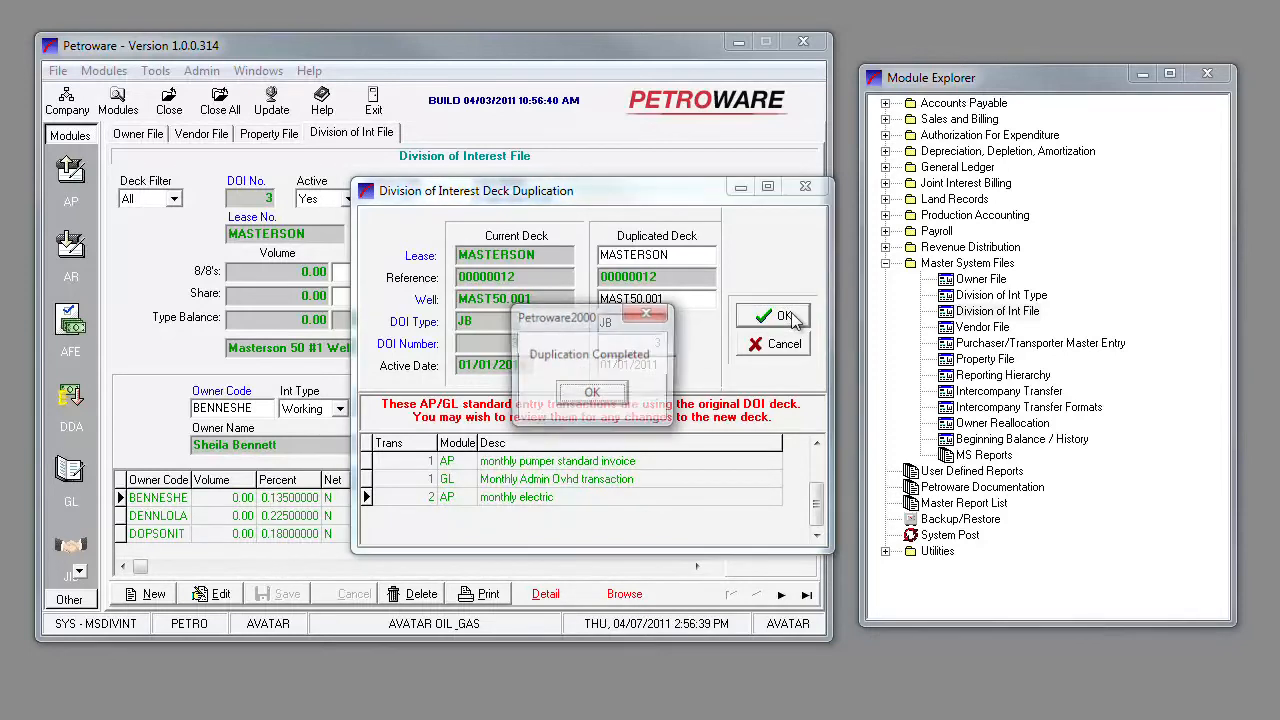
{"action": "left_click", "coordinate": [600, 396]}
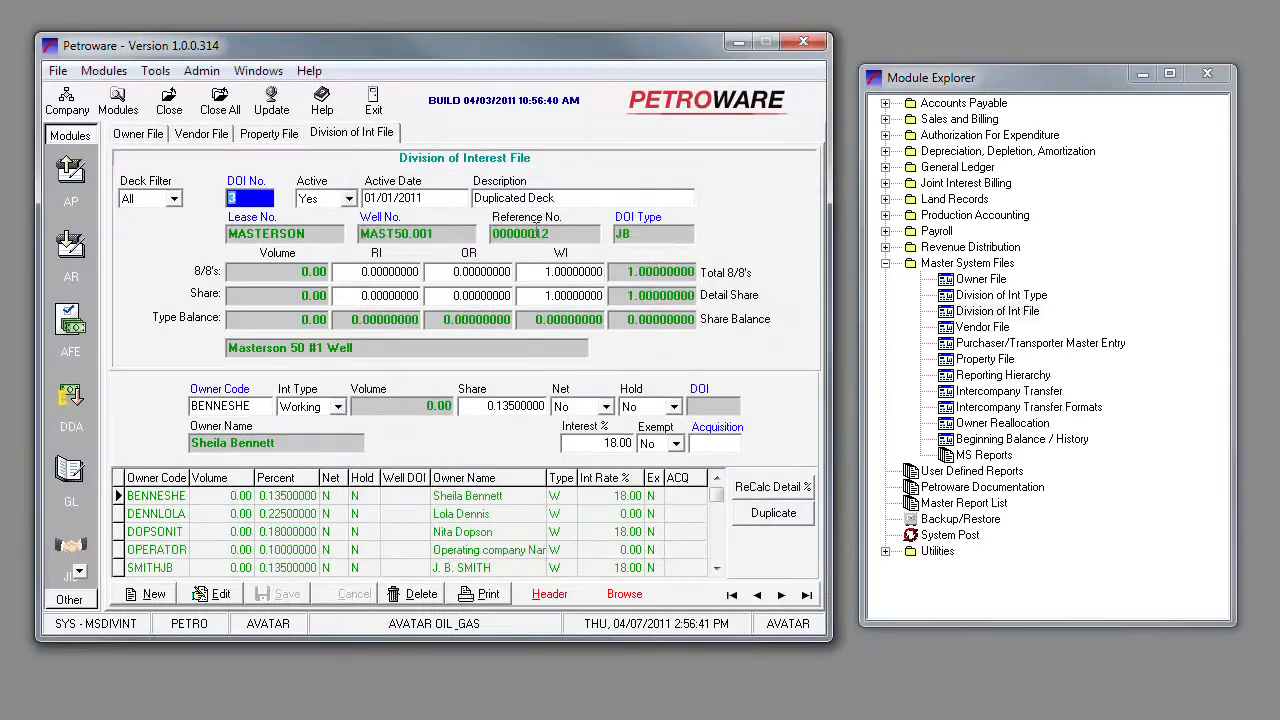
Step: Change the description of the duplicated deck, DOI 3, to "Buy out"
{"action": "left_click", "coordinate": [444, 198]}
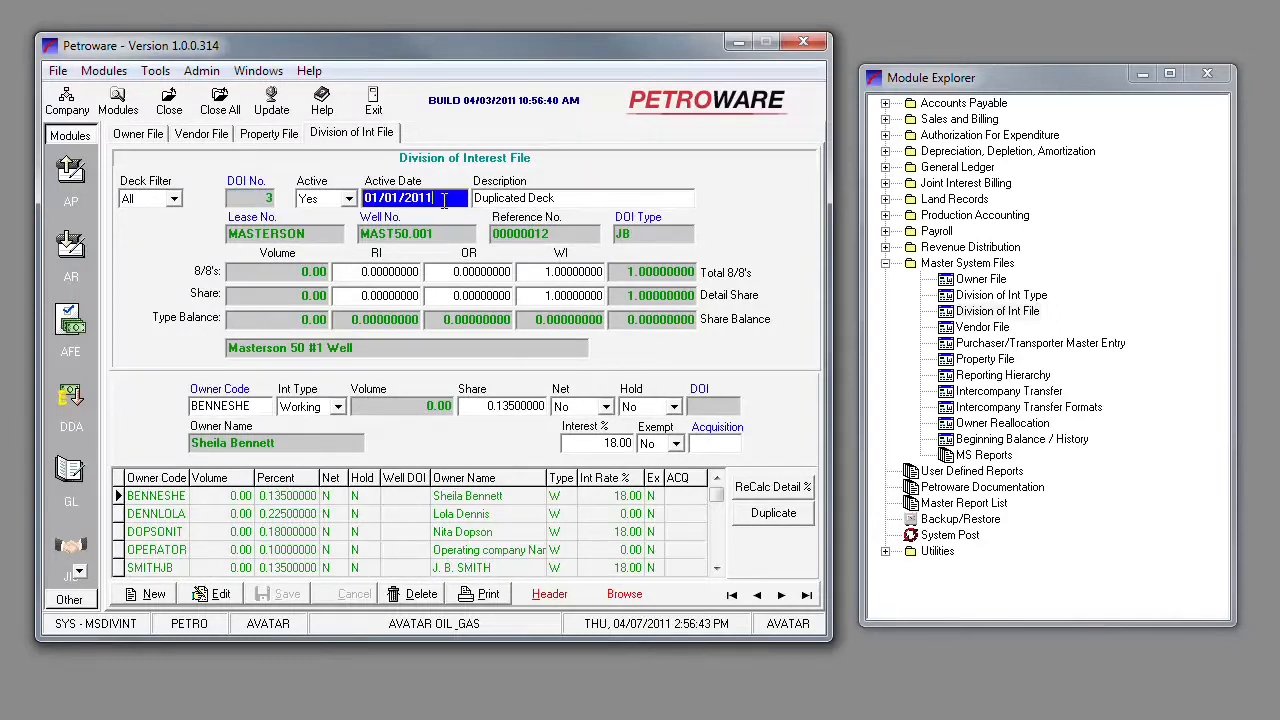
{"action": "left_click", "coordinate": [546, 197]}
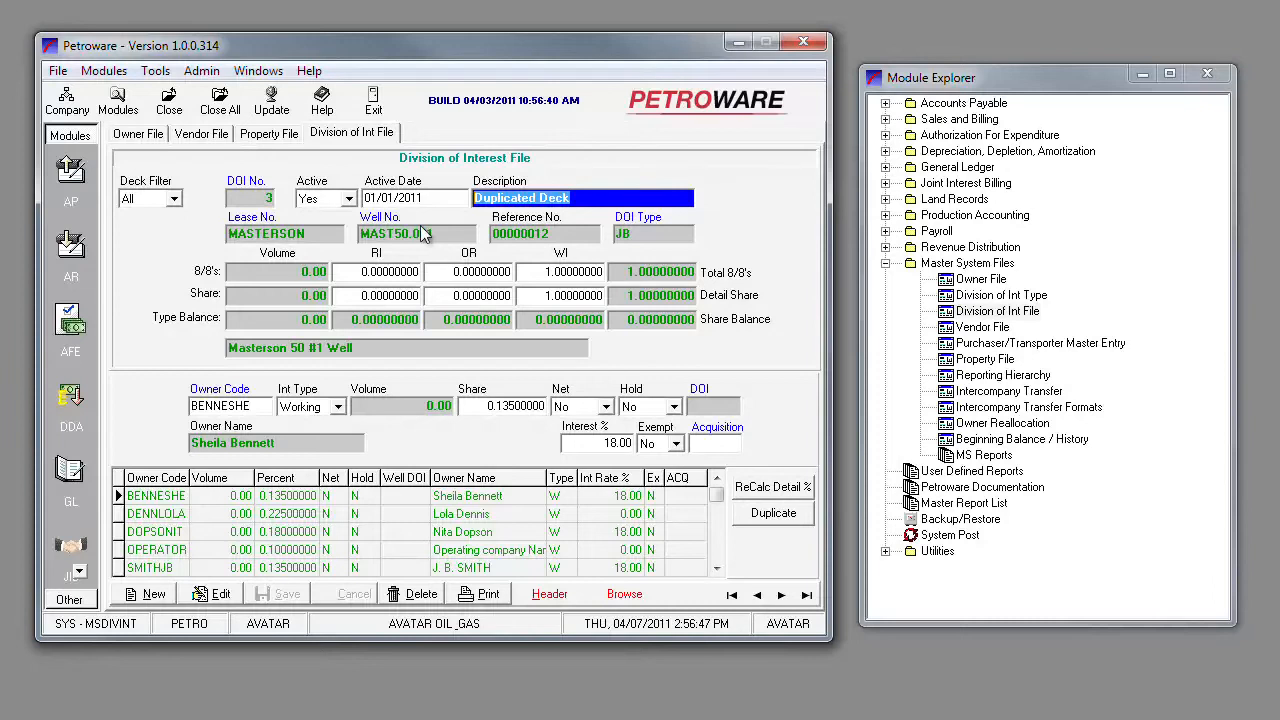
{"action": "type", "text": "Buy out"}
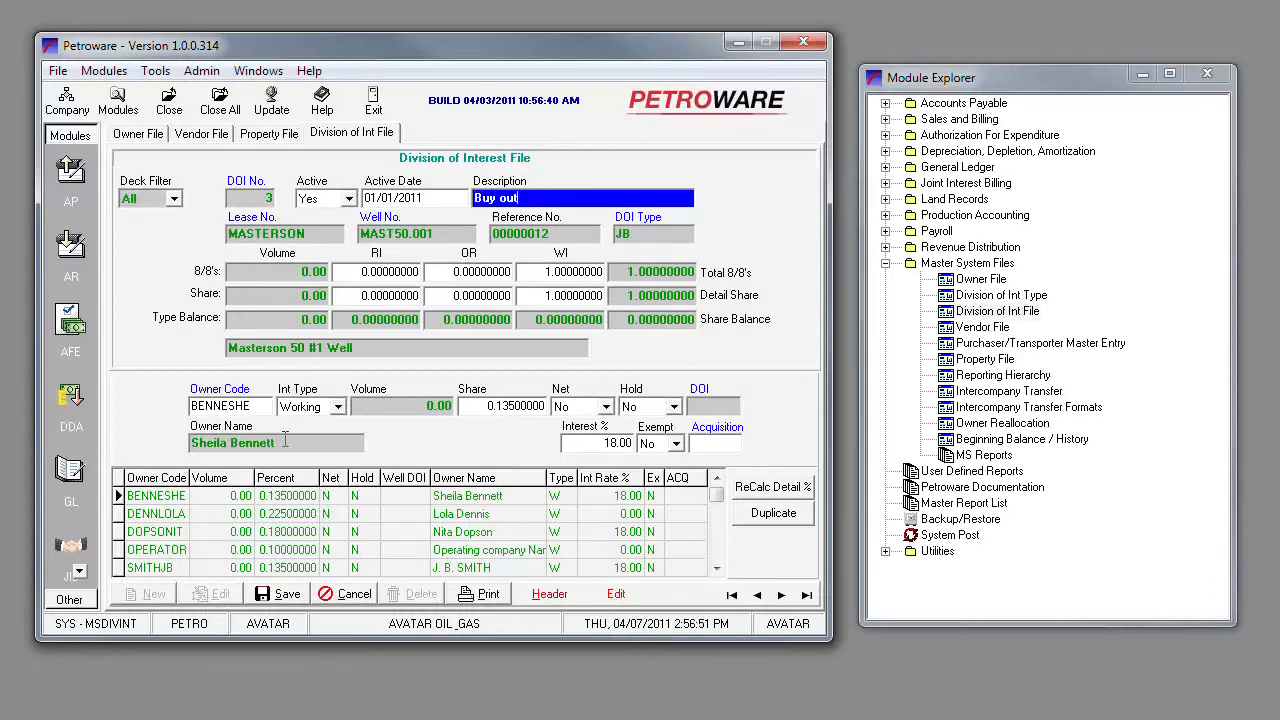
Step: Delete the second owner's detail line, the one with a 0.225 working interest share, from DOI 3
{"action": "left_click", "coordinate": [118, 514]}
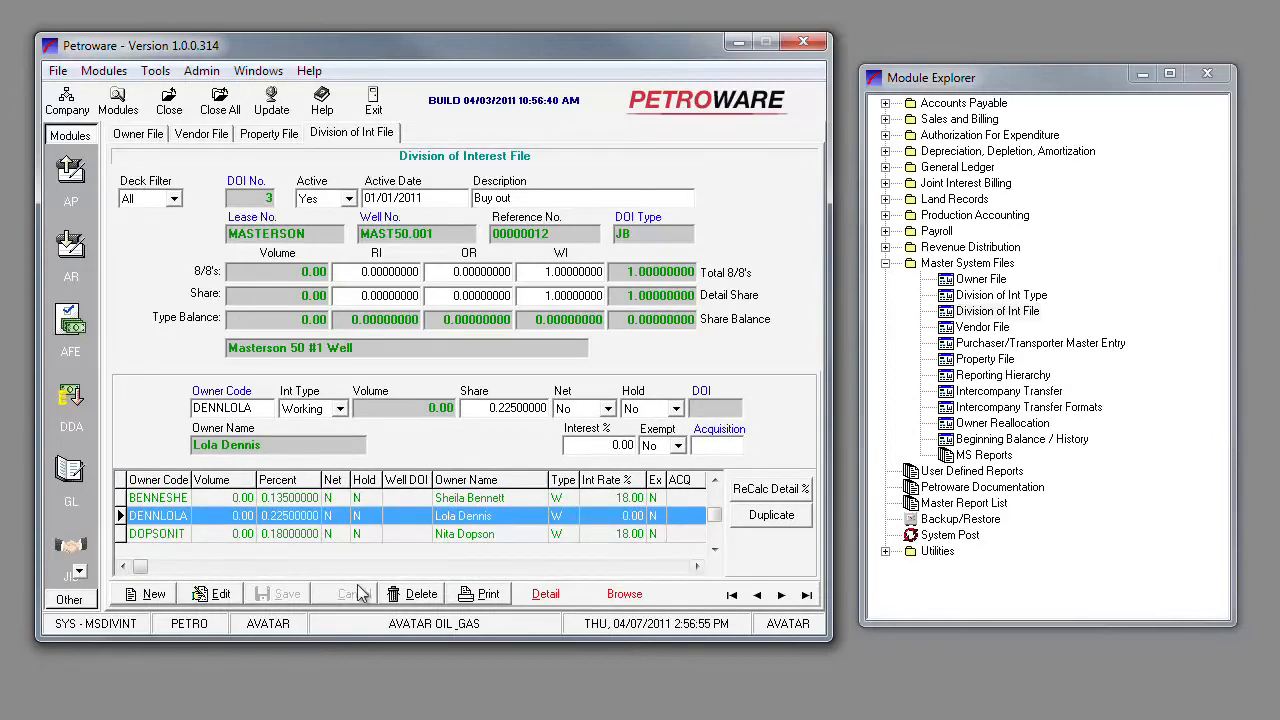
{"action": "left_click", "coordinate": [415, 596]}
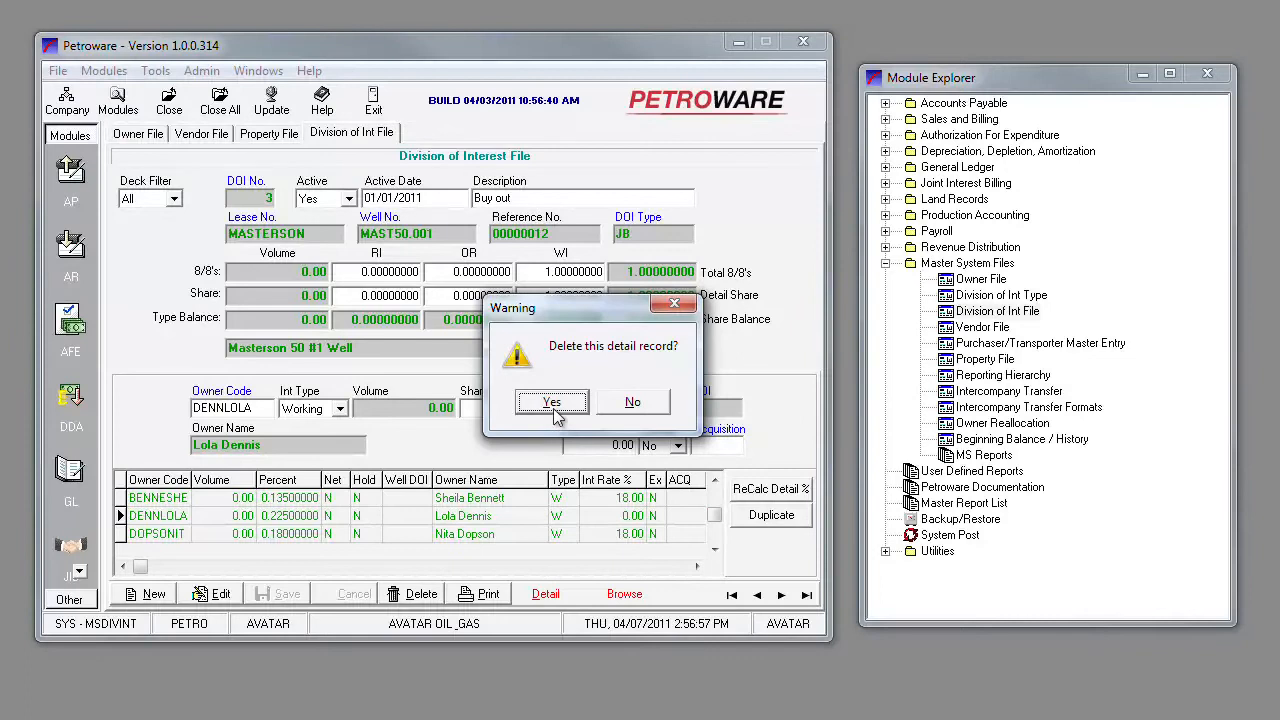
{"action": "left_click", "coordinate": [556, 406]}
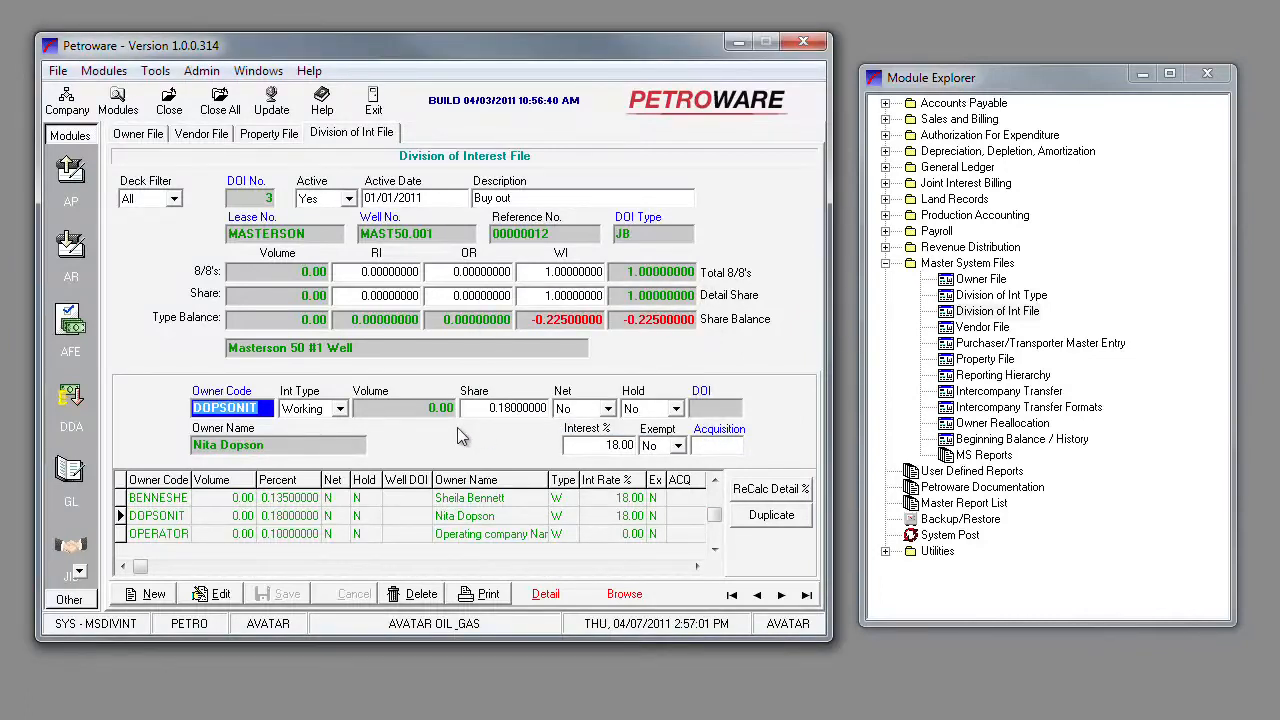
Step: Add owner AVATAR to DOI 3 as a working interest with a 0.225 share and save the line
{"action": "left_click", "coordinate": [150, 594]}
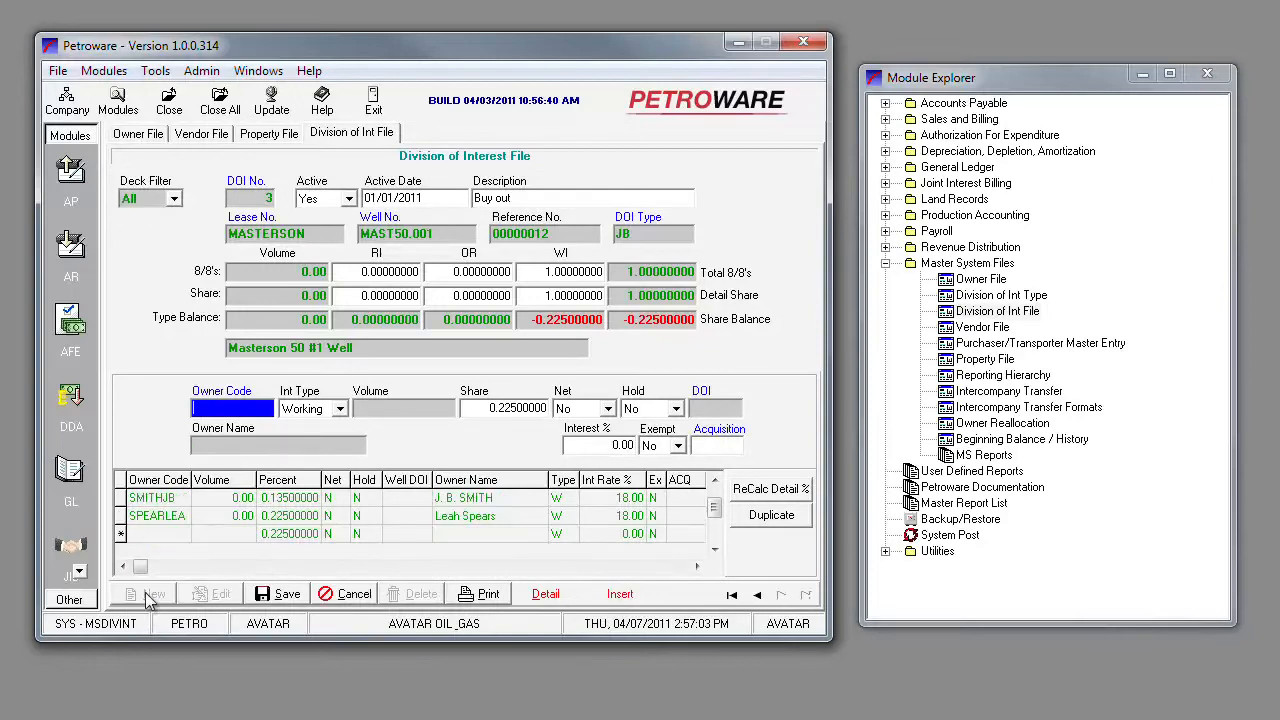
{"action": "type", "text": "av"}
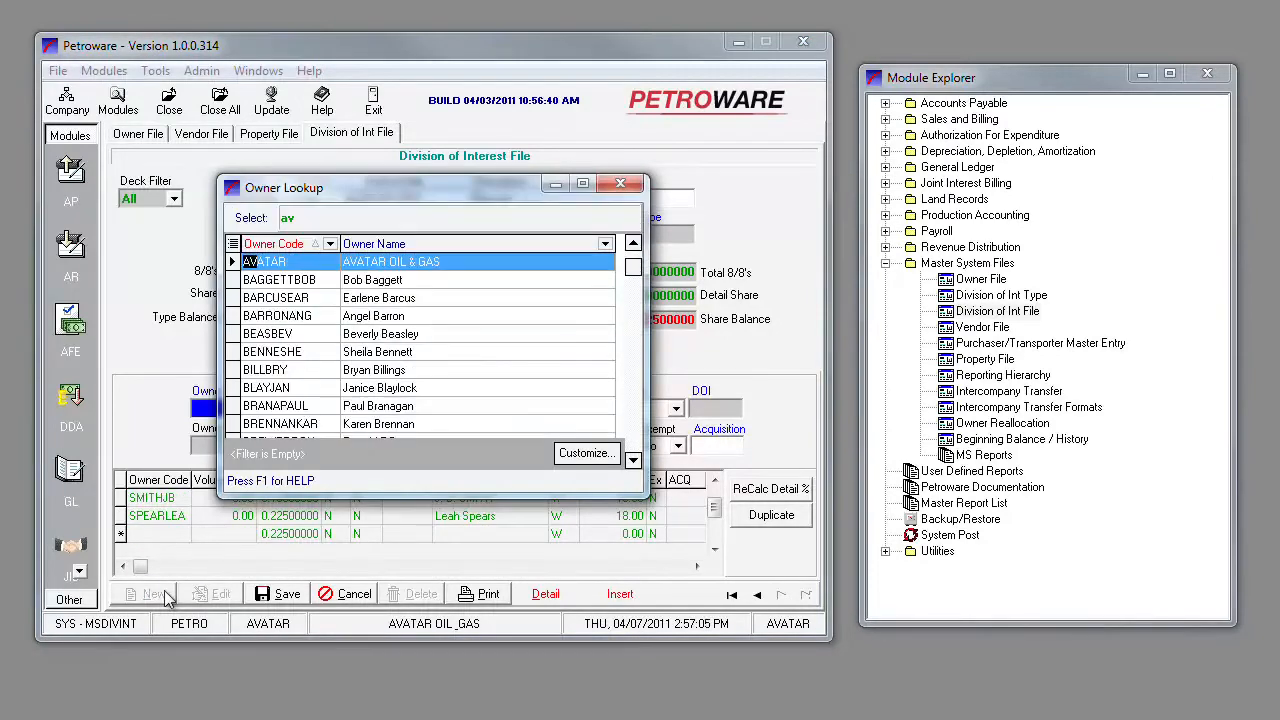
{"action": "double_click", "coordinate": [340, 266]}
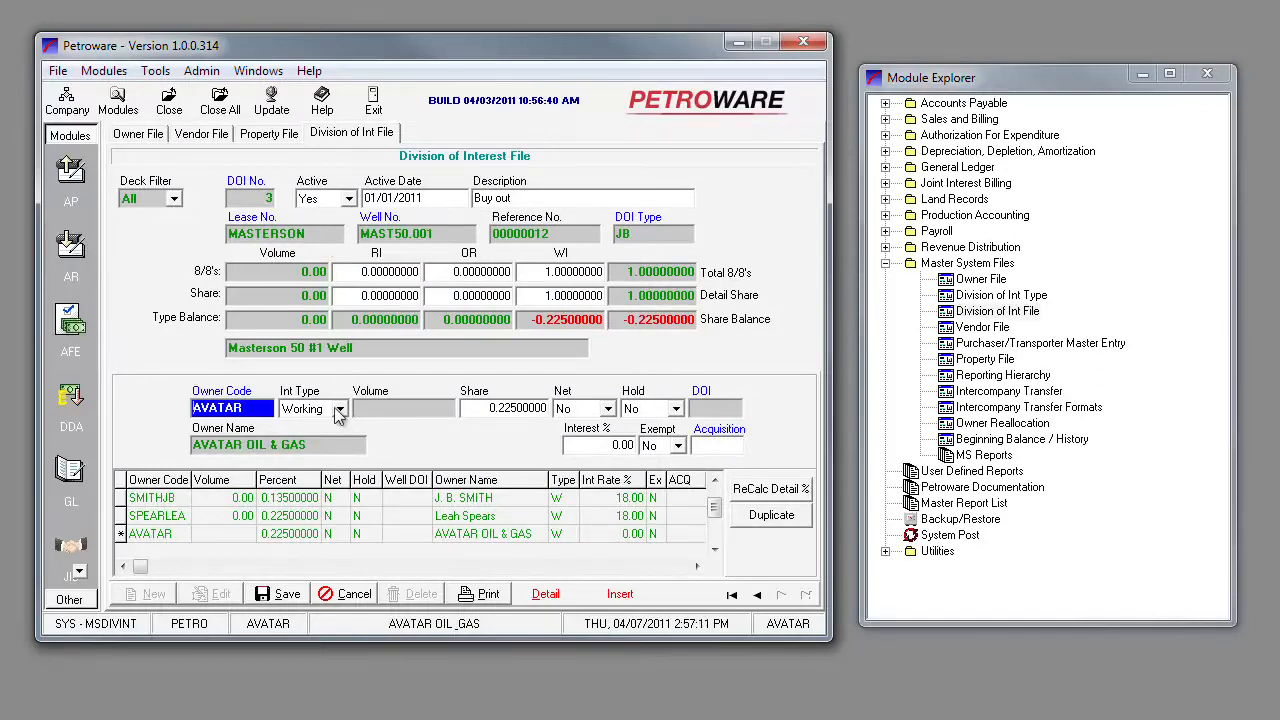
{"action": "left_click", "coordinate": [281, 594]}
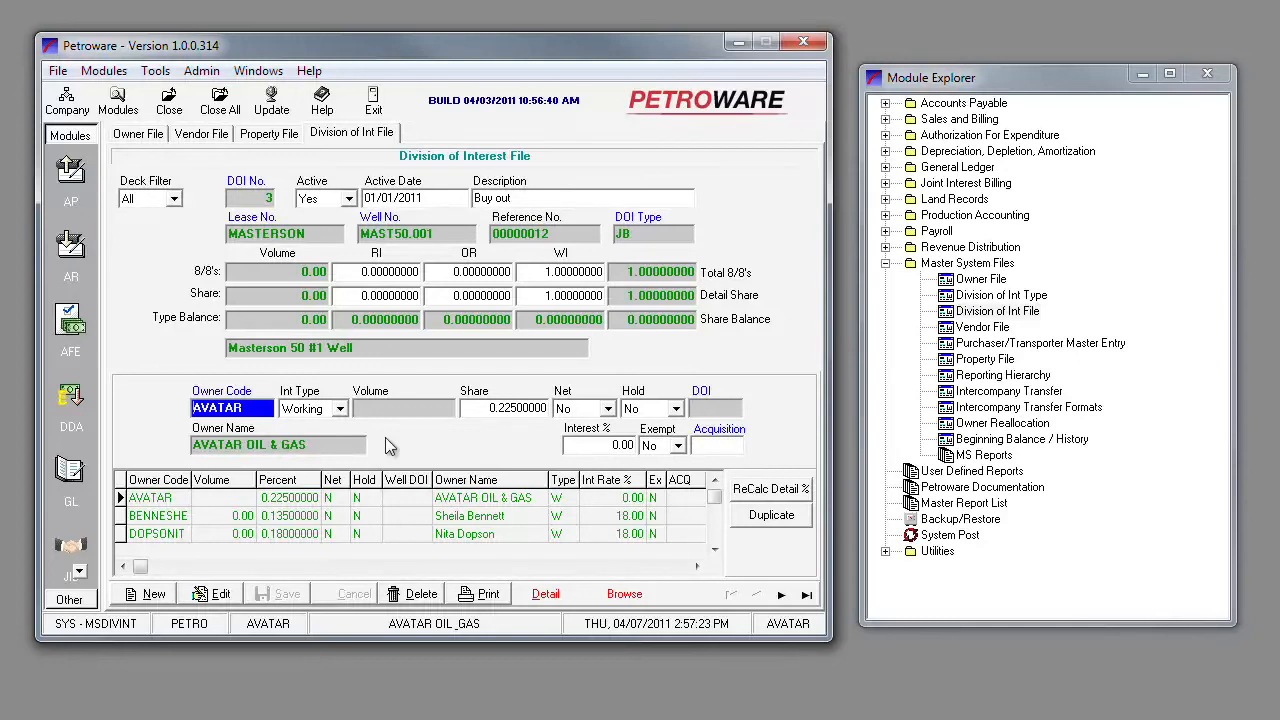
Step: Revisit the open Owner, Vendor and Property File records
{"action": "left_click", "coordinate": [140, 133]}
{"action": "left_click", "coordinate": [186, 137]}
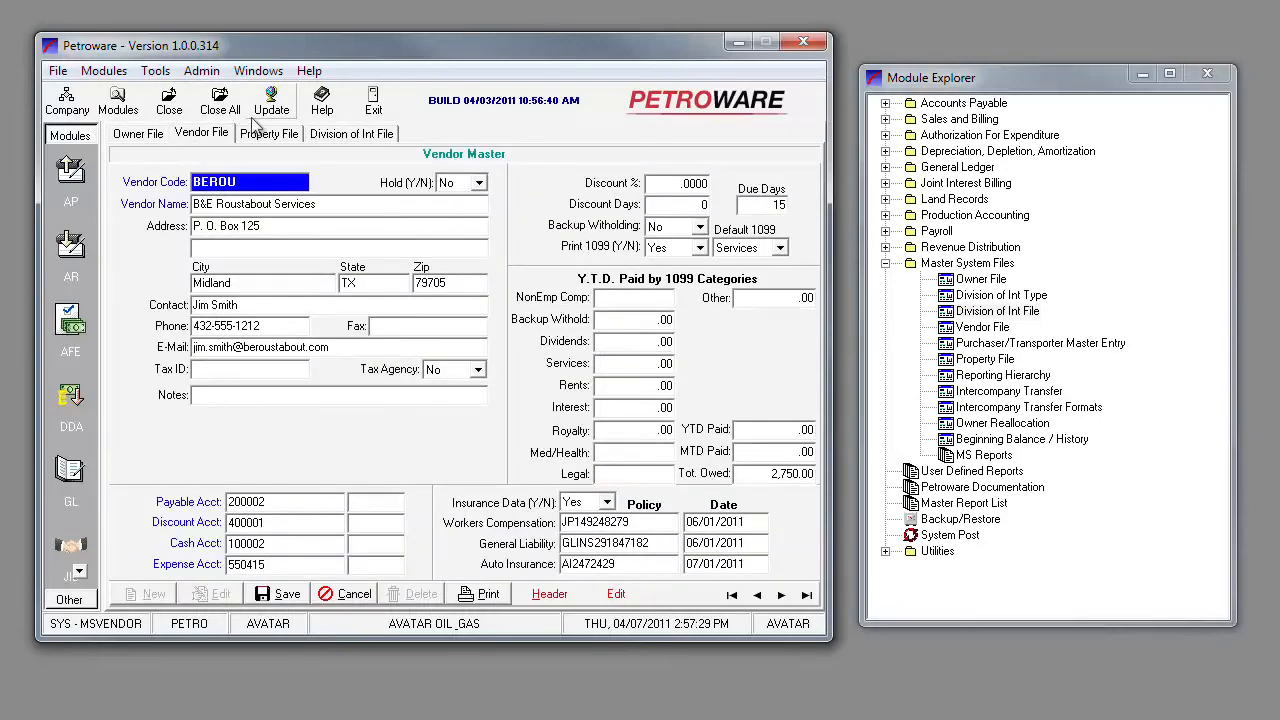
{"action": "left_click", "coordinate": [263, 137]}
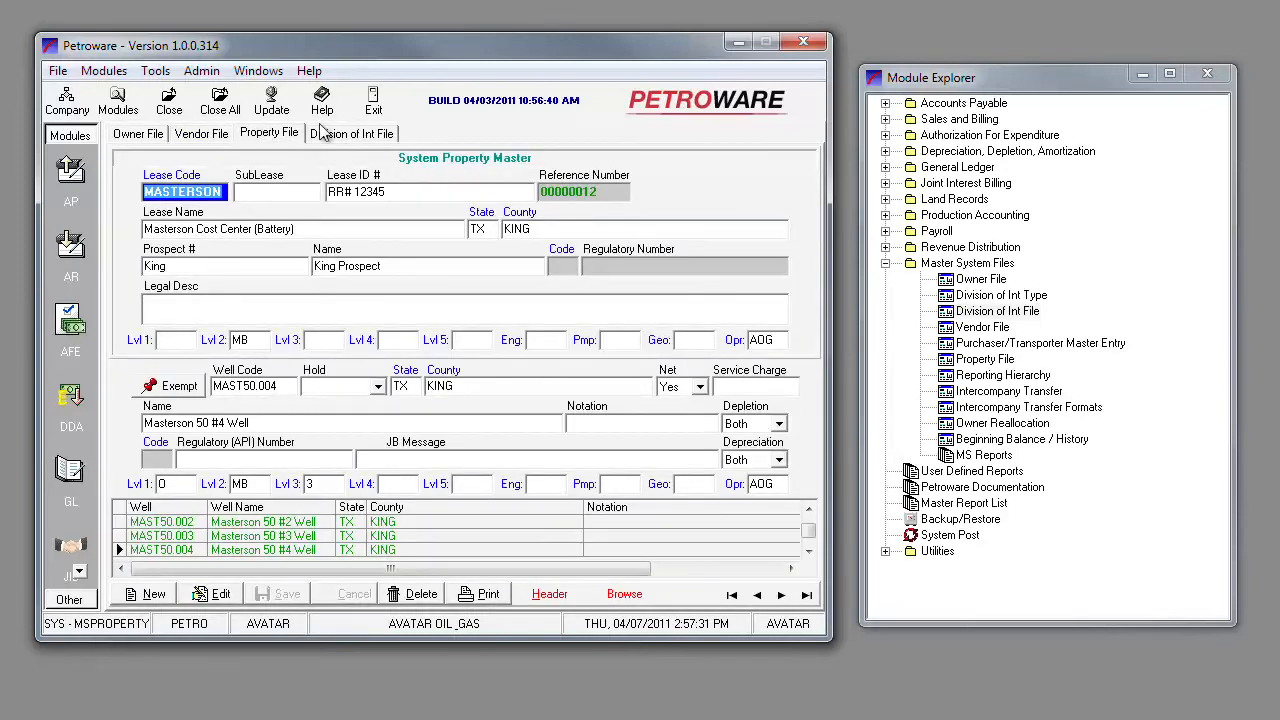